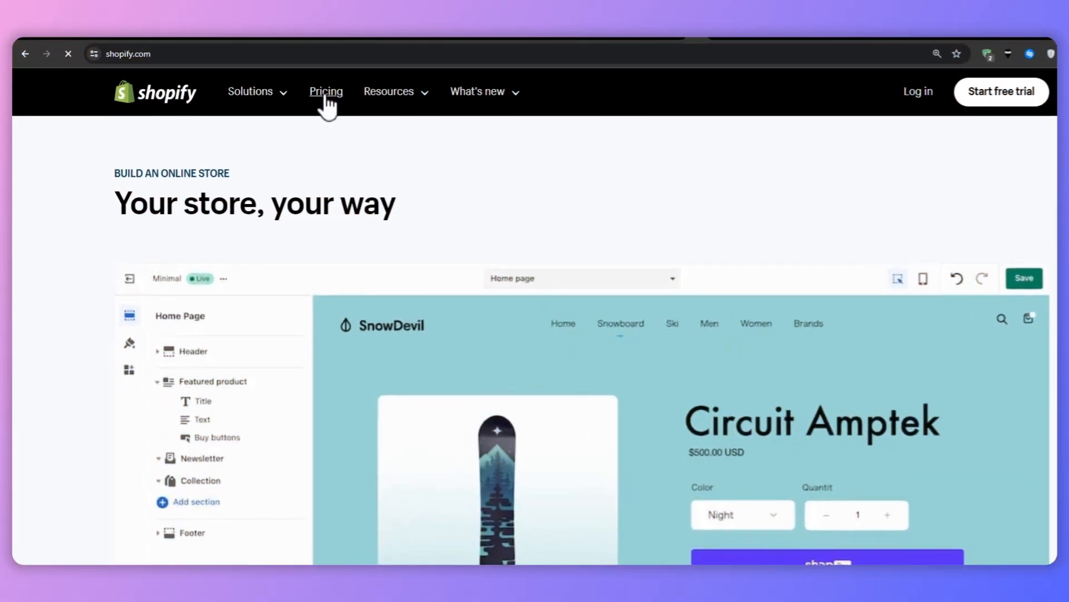
Step: Open Shopify's pricing page and review the Basic, Shopify, Advanced and Plus plans, including the first-month offer
{"action": "left_click", "coordinate": [303, 94]}
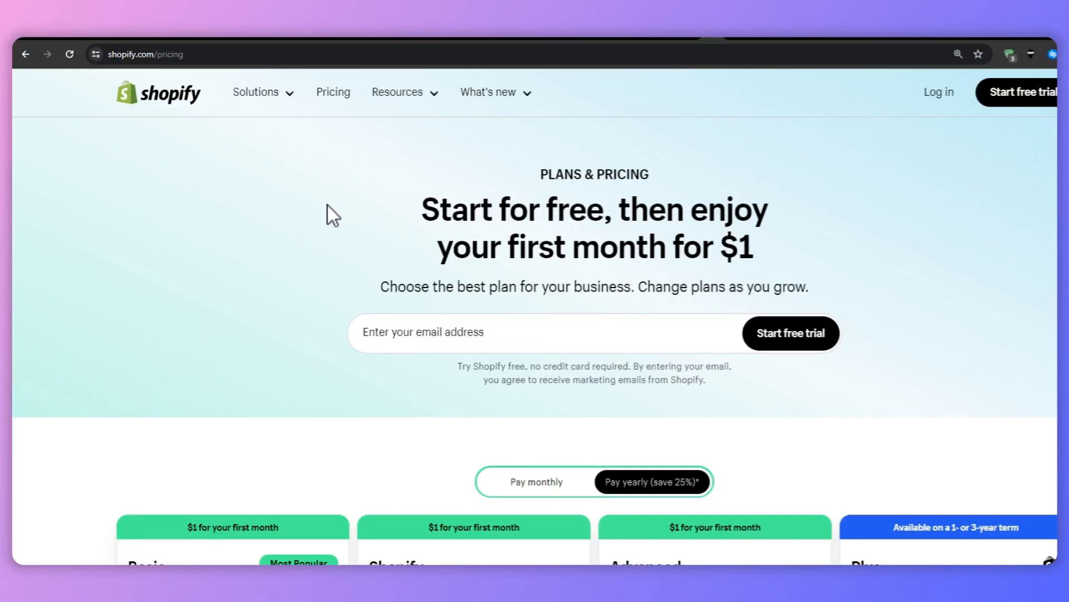
{"action": "scroll", "coordinate": [328, 205], "scroll_direction": "down", "scroll_amount": 5}
{"action": "scroll", "coordinate": [329, 213], "scroll_direction": "down", "scroll_amount": 1}
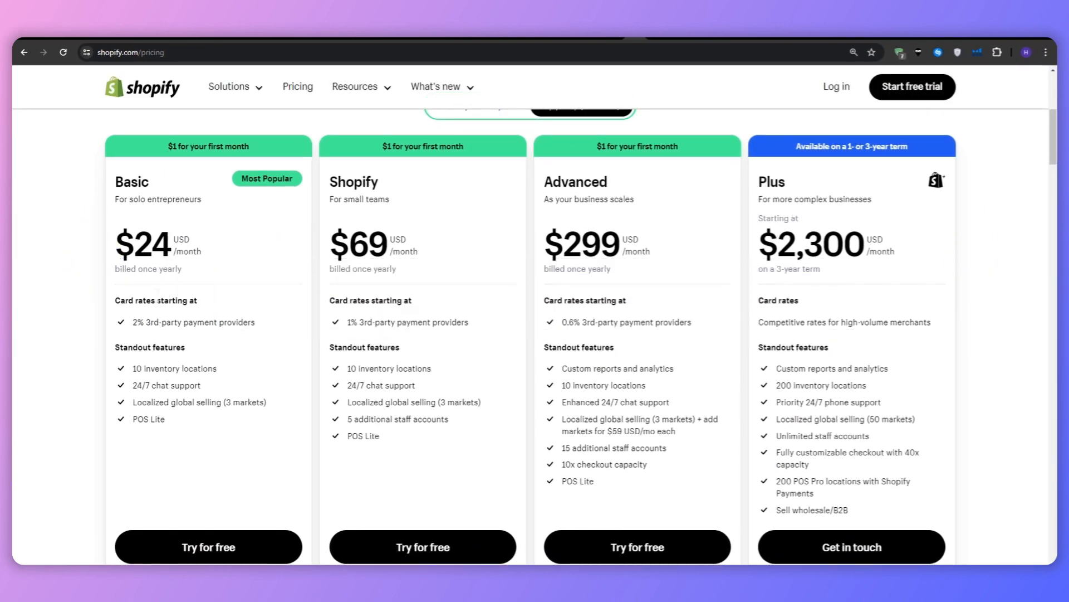
{"action": "triple_click", "coordinate": [184, 145]}
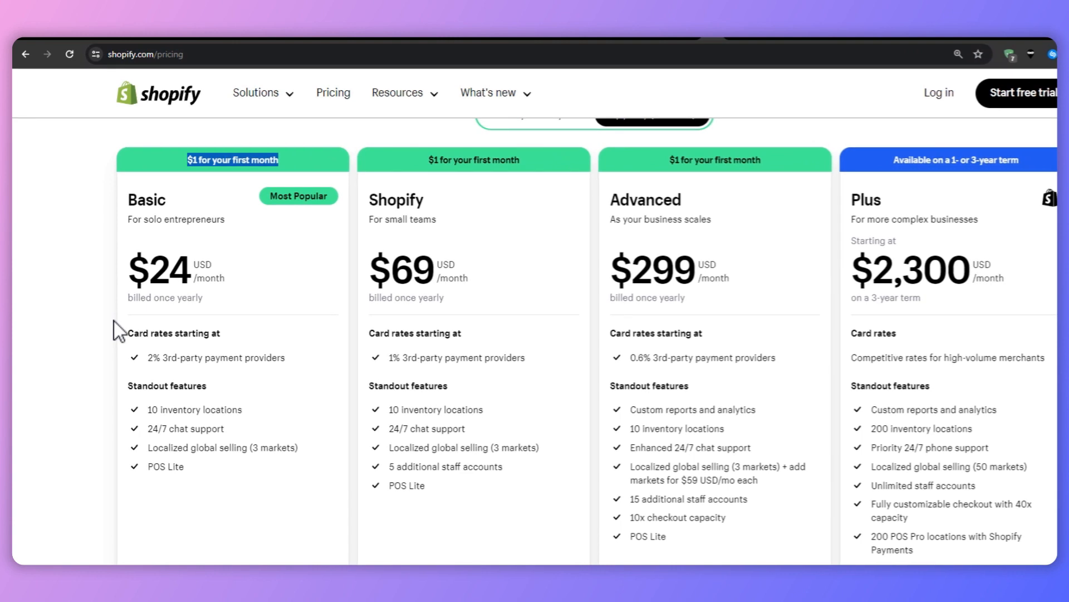
{"action": "left_click", "coordinate": [474, 313]}
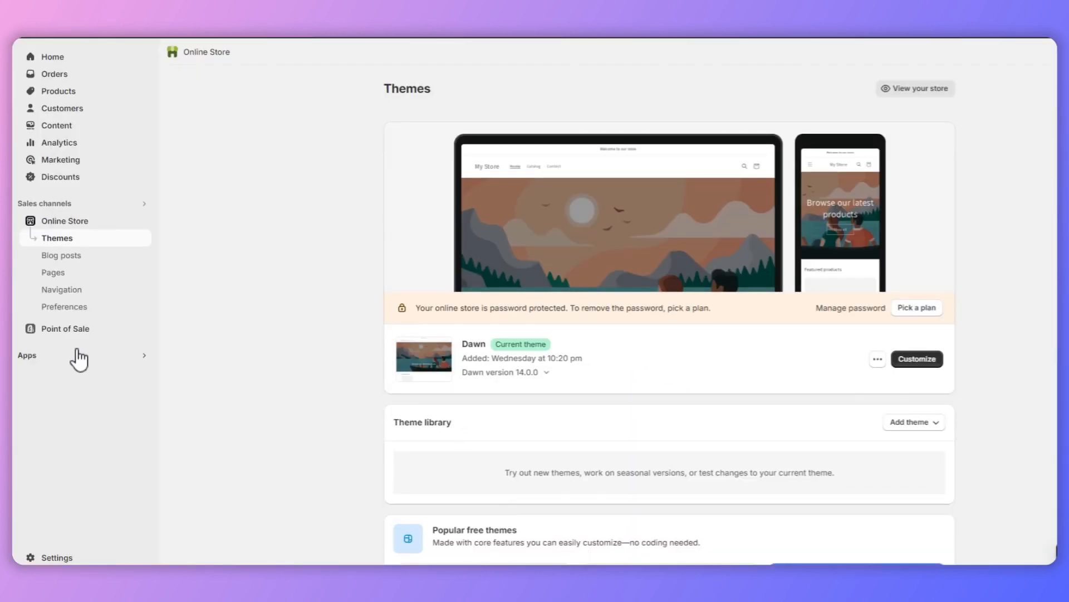
Step: Review the TZ Trust Badges, Payment Icons listing in the Shopify App Store, including its price, rating and feature description
{"action": "left_click", "coordinate": [77, 361]}
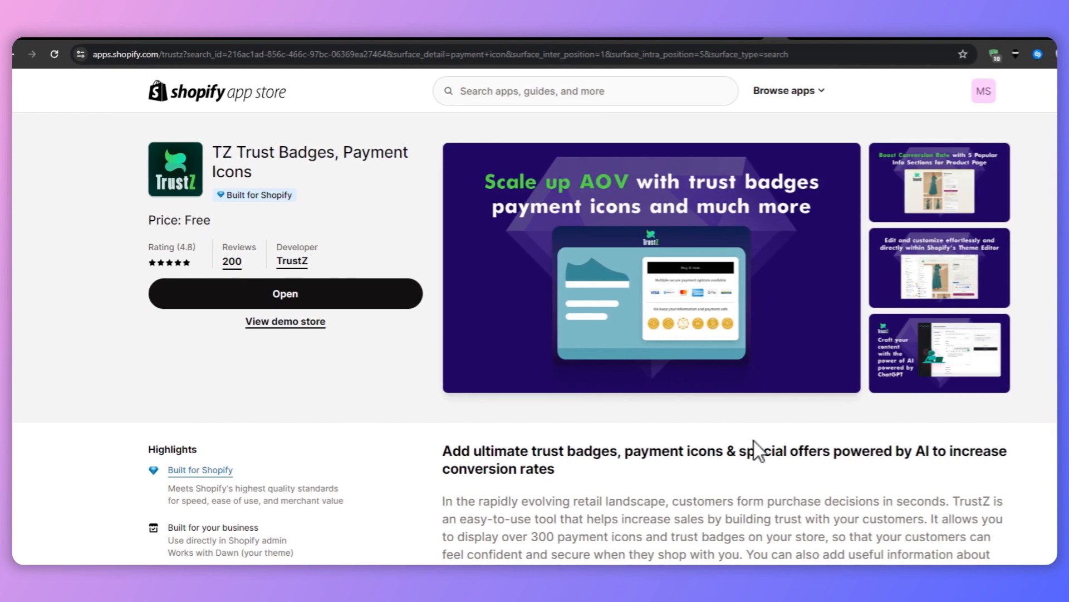
{"action": "left_click_drag", "start_coordinate": [298, 184], "coordinate": [350, 140]}
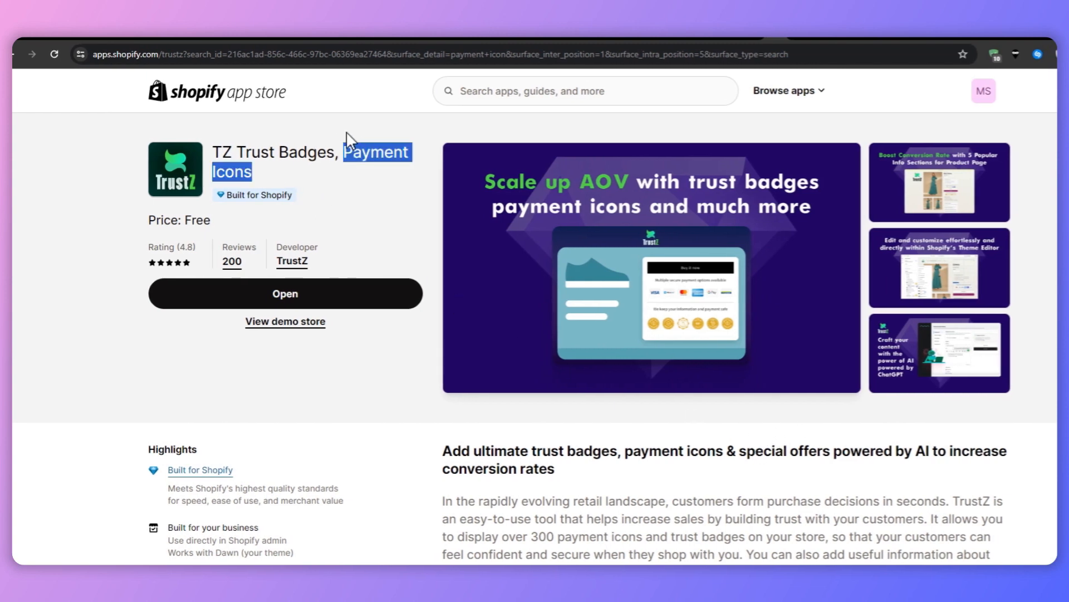
{"action": "left_click", "coordinate": [350, 161]}
{"action": "scroll", "coordinate": [674, 395], "scroll_direction": "down", "scroll_amount": 5}
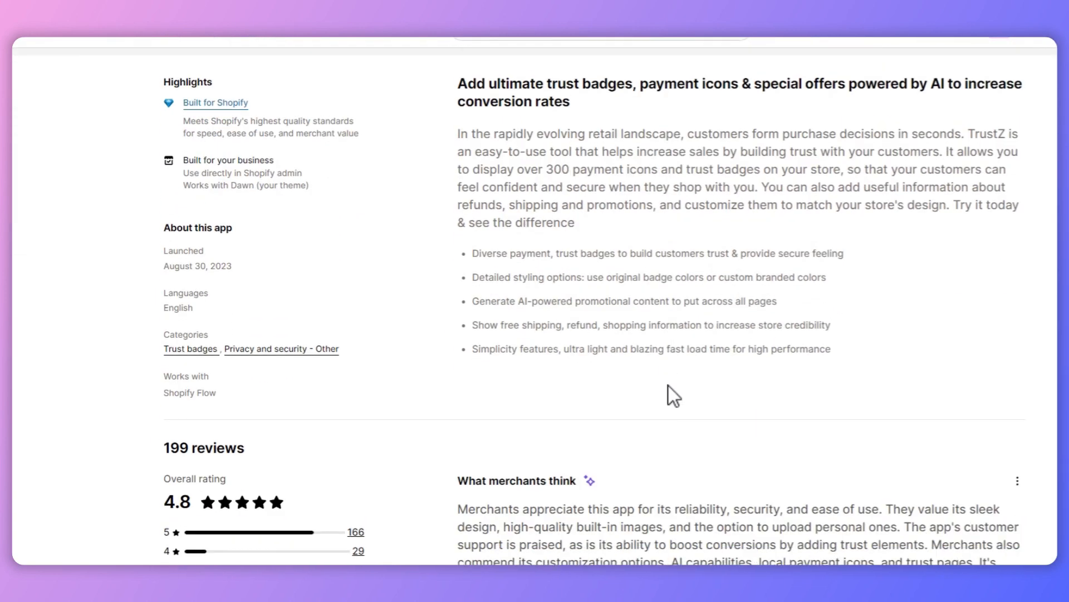
{"action": "scroll", "coordinate": [668, 390], "scroll_direction": "down", "scroll_amount": 4}
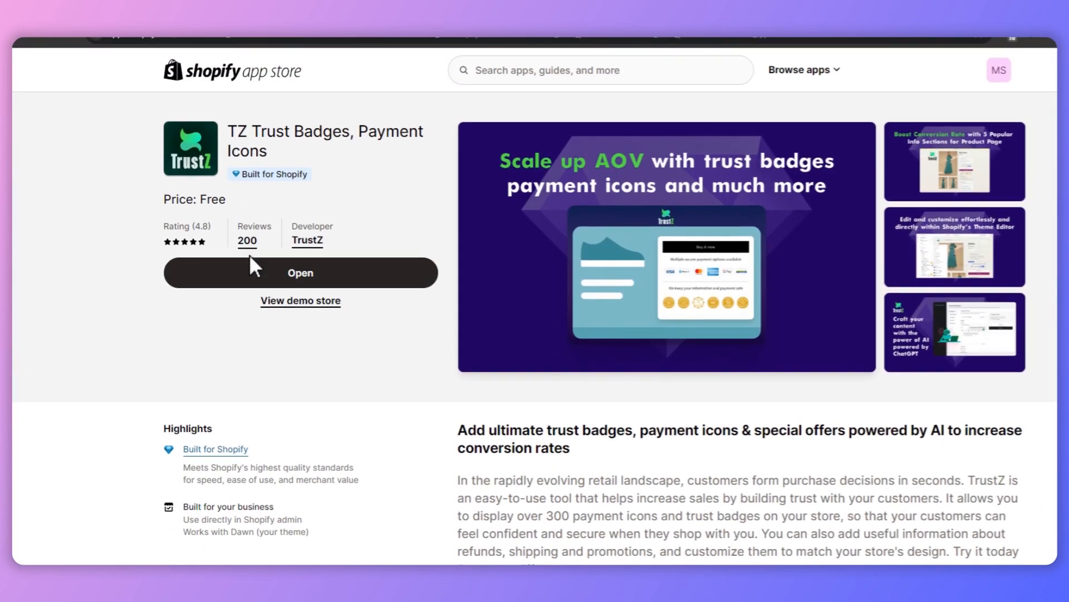
{"action": "left_click_drag", "start_coordinate": [229, 198], "coordinate": [157, 195]}
{"action": "left_click", "coordinate": [236, 178]}
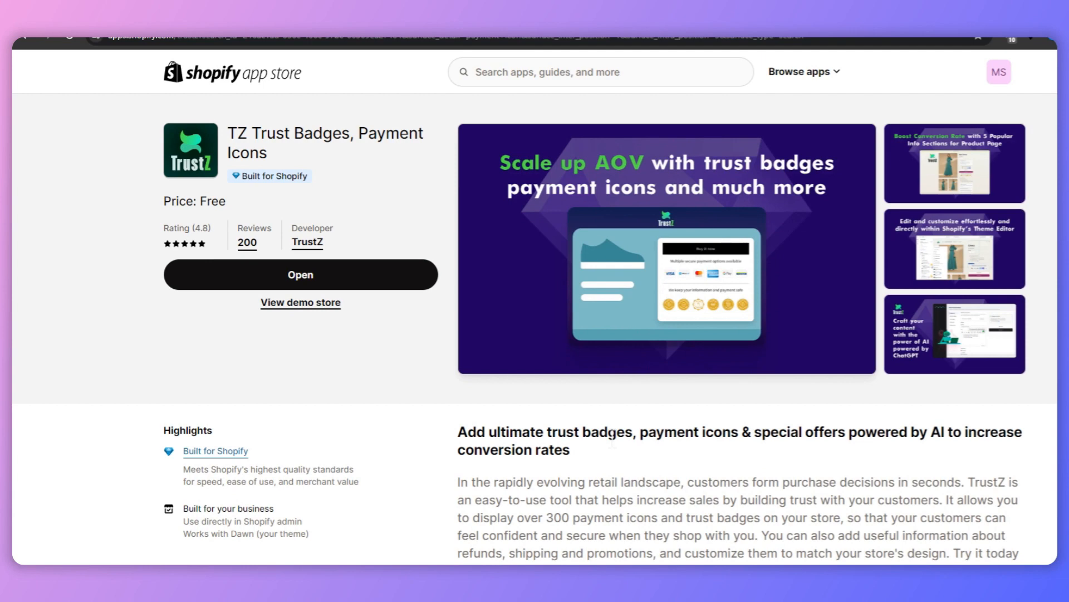
{"action": "scroll", "coordinate": [612, 440], "scroll_direction": "down", "scroll_amount": 3}
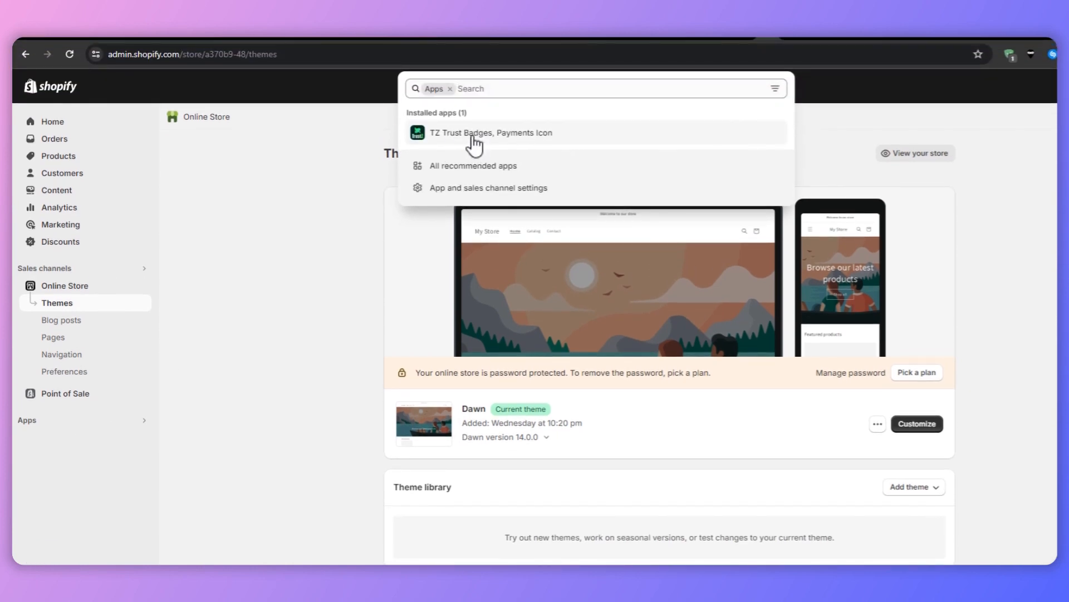
Step: Open the payment icon configuration in the installed TZ Trust Badges app and start analyzing the theme for the widget's best position
{"action": "left_click", "coordinate": [473, 138]}
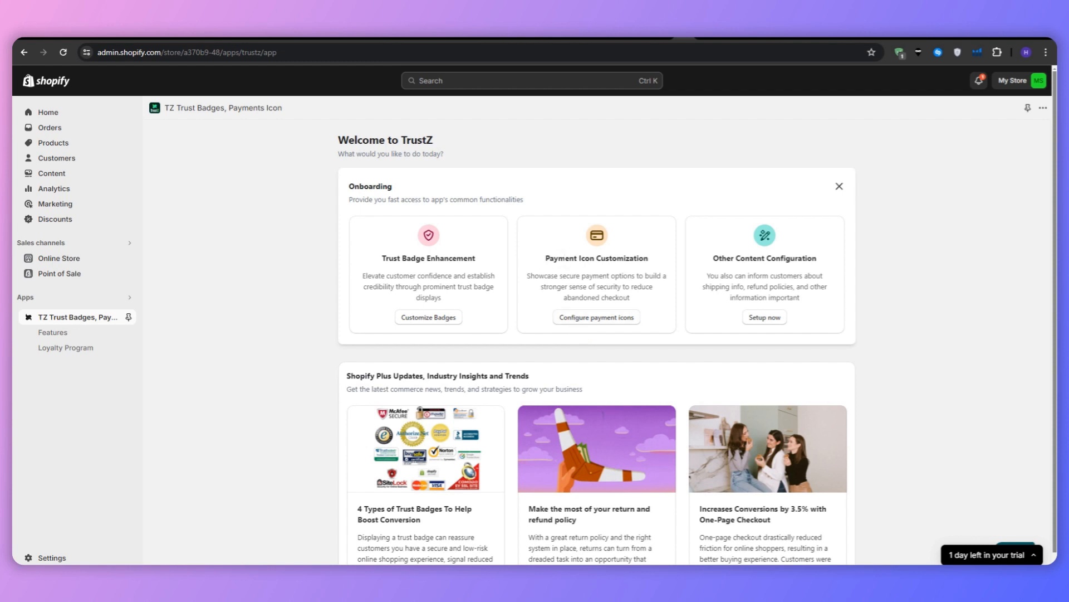
{"action": "left_click", "coordinate": [569, 316]}
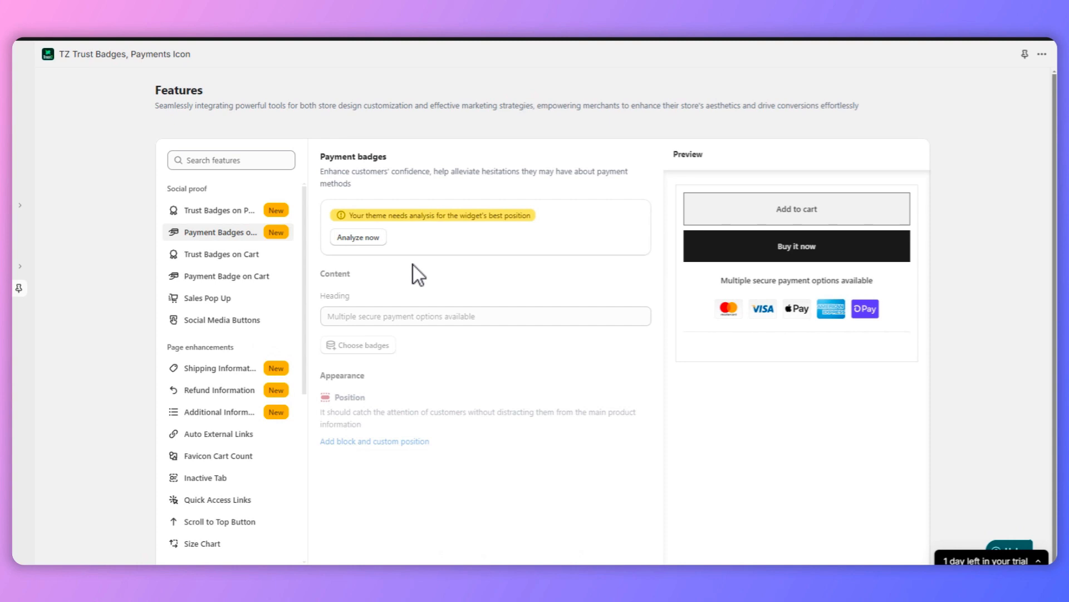
{"action": "left_click", "coordinate": [359, 237]}
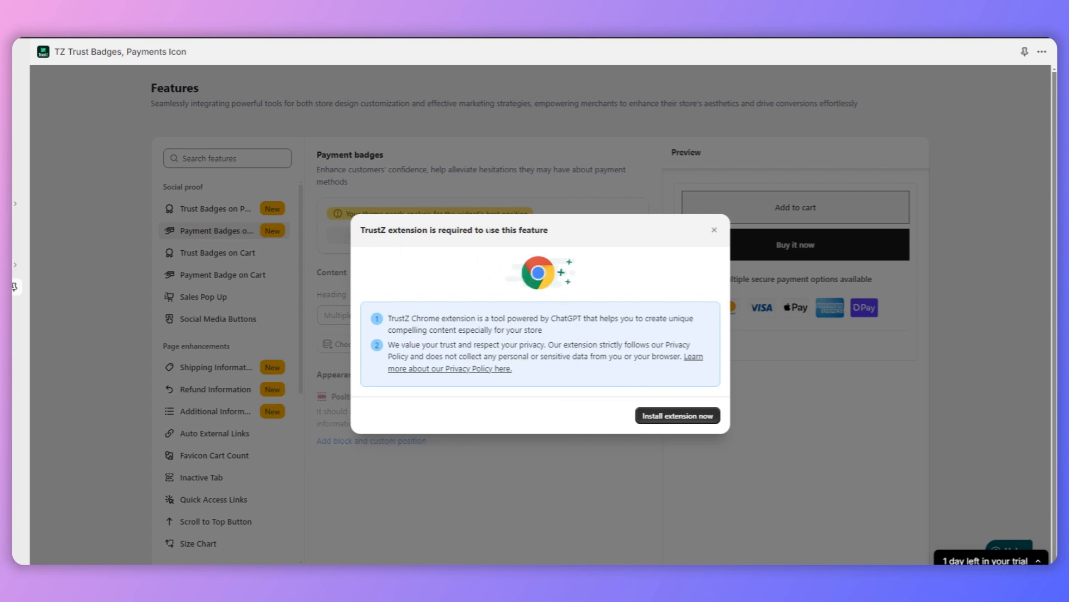
Step: Install the required TrustZ extension from the Chrome Web Store
{"action": "left_click", "coordinate": [678, 416]}
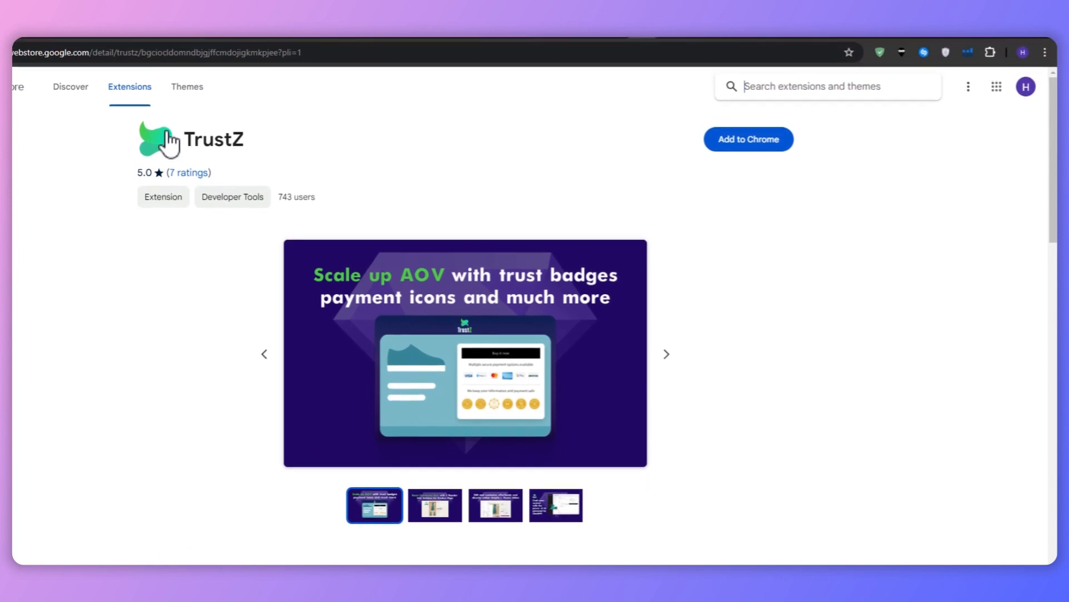
{"action": "left_click", "coordinate": [753, 148]}
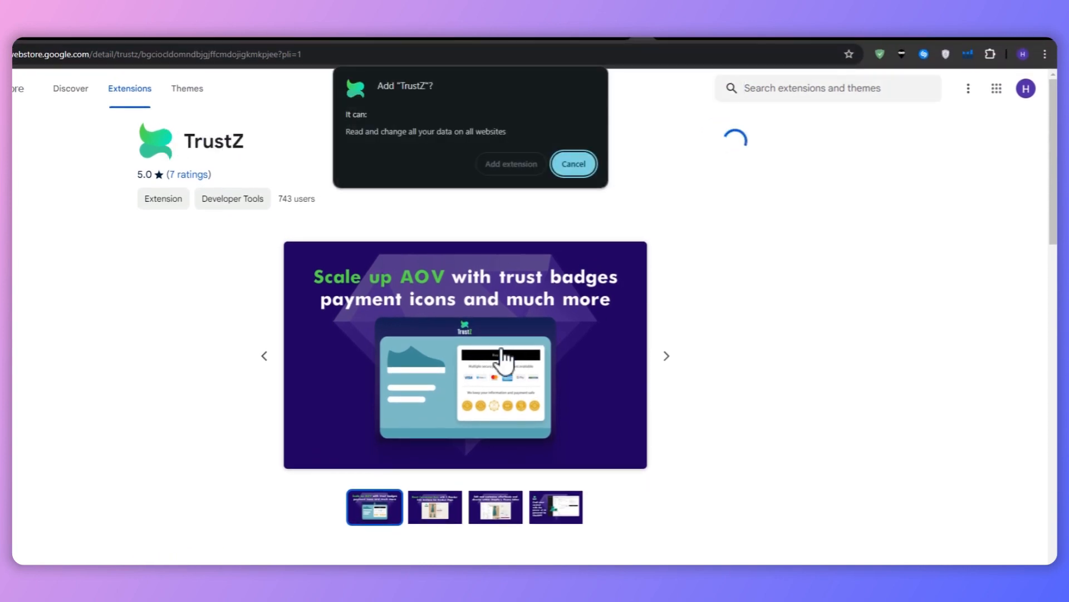
{"action": "left_click", "coordinate": [511, 165]}
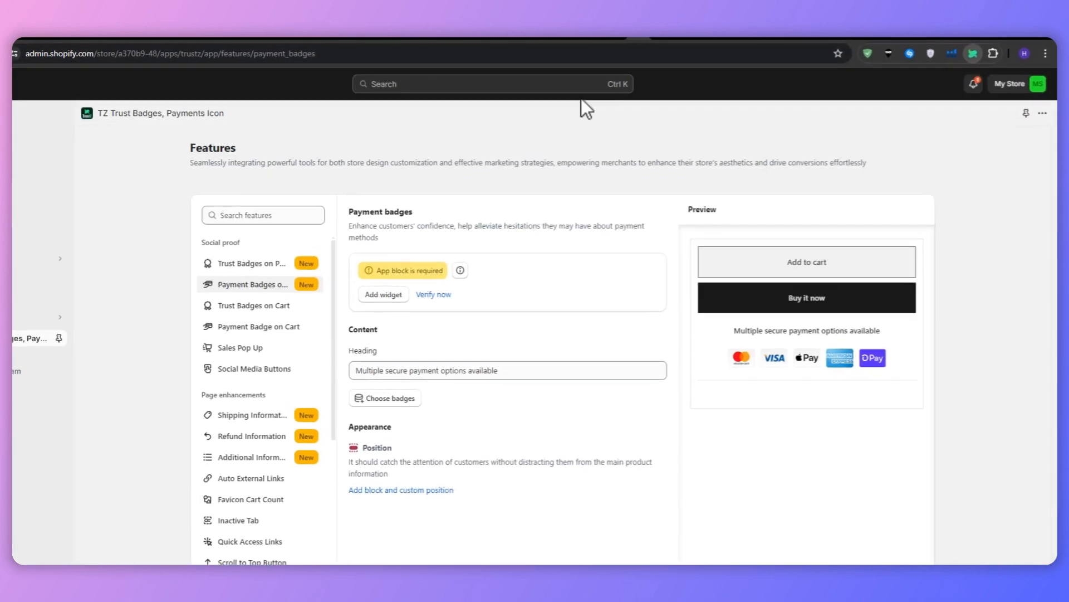
Step: Add the Payment Badge widget to the default product template and inspect it in the theme editor preview
{"action": "left_click", "coordinate": [353, 307]}
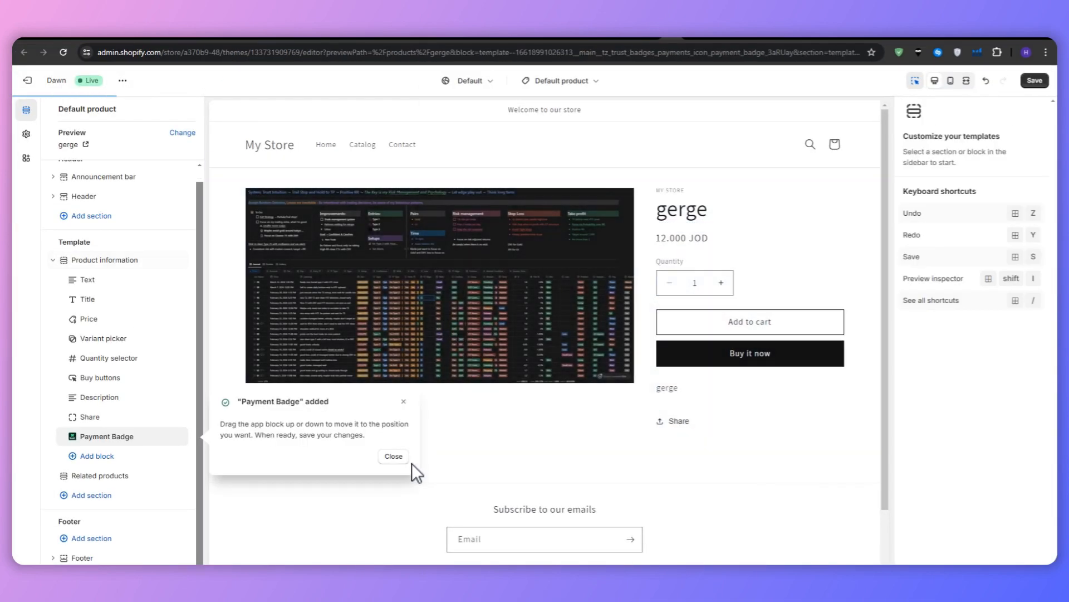
{"action": "left_click", "coordinate": [393, 457]}
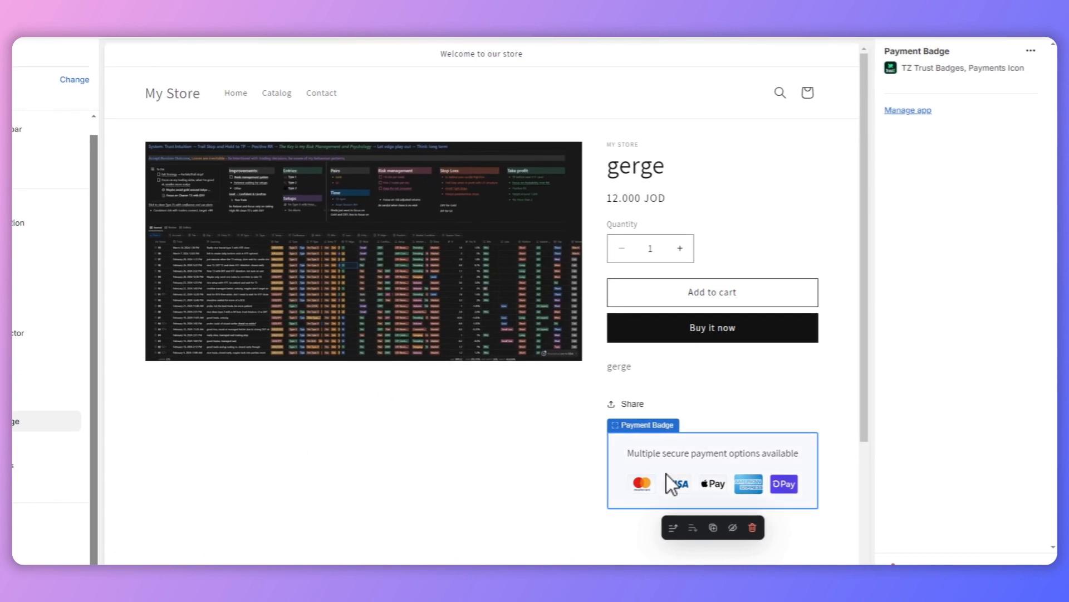
{"action": "scroll", "coordinate": [665, 472], "scroll_direction": "down", "scroll_amount": 5}
{"action": "scroll", "coordinate": [657, 423], "scroll_direction": "up", "scroll_amount": 3}
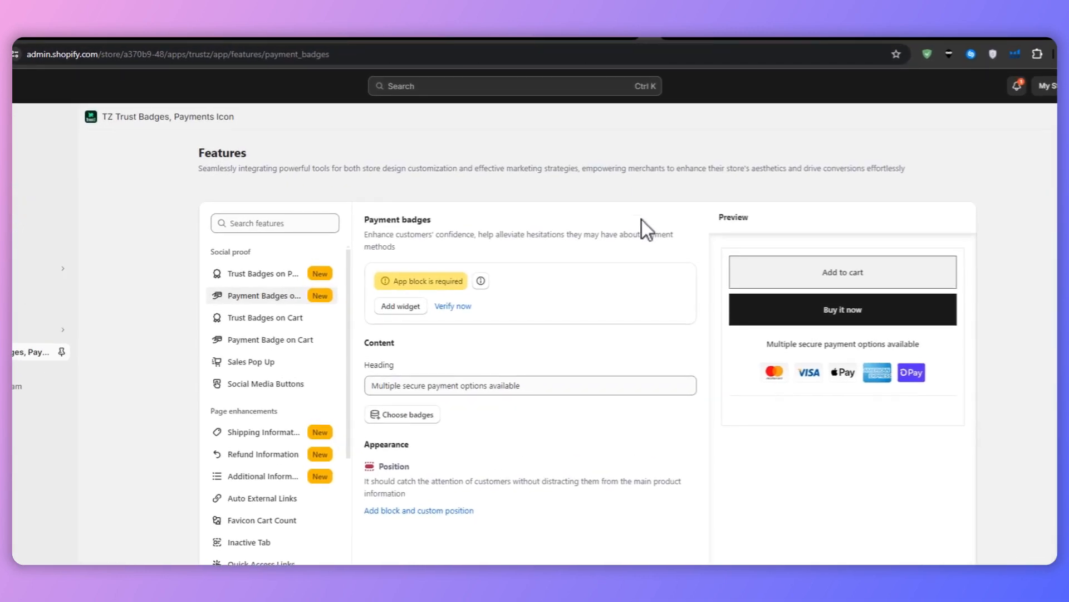
Step: Set the widget's payment badges to Mastercard, Visa, PayPal and American Express, leaving out Apple Pay and OPay
{"action": "left_click", "coordinate": [434, 419]}
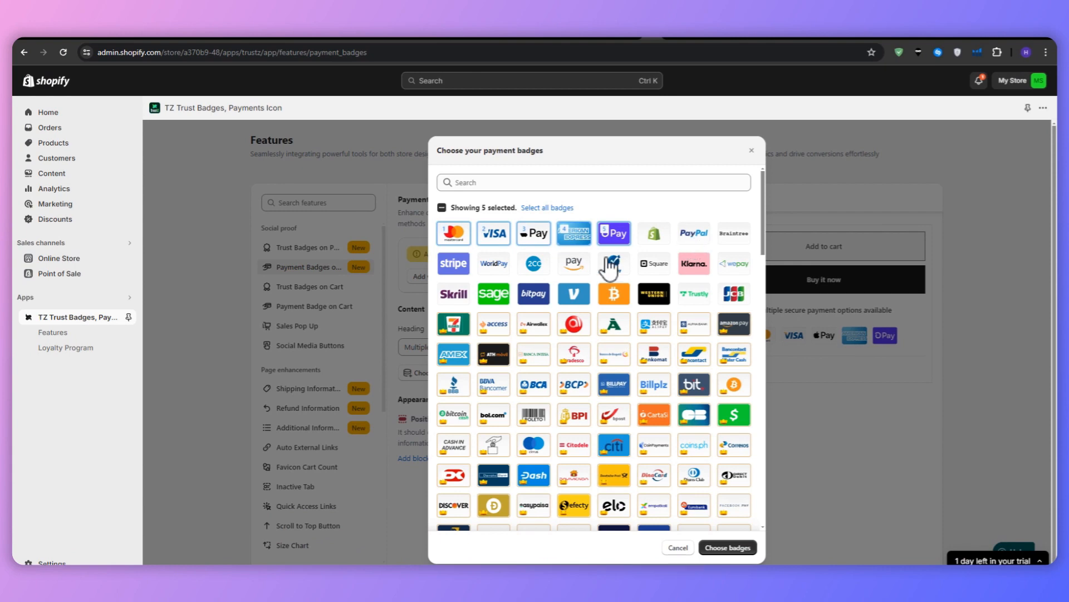
{"action": "left_click", "coordinate": [582, 244]}
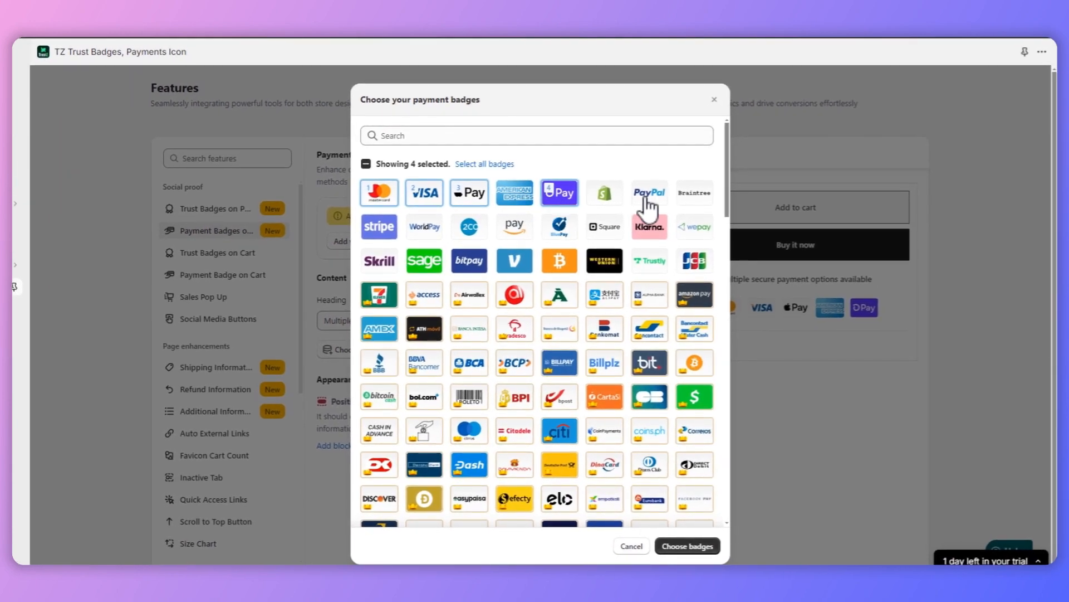
{"action": "left_click", "coordinate": [650, 202]}
{"action": "left_click", "coordinate": [566, 202]}
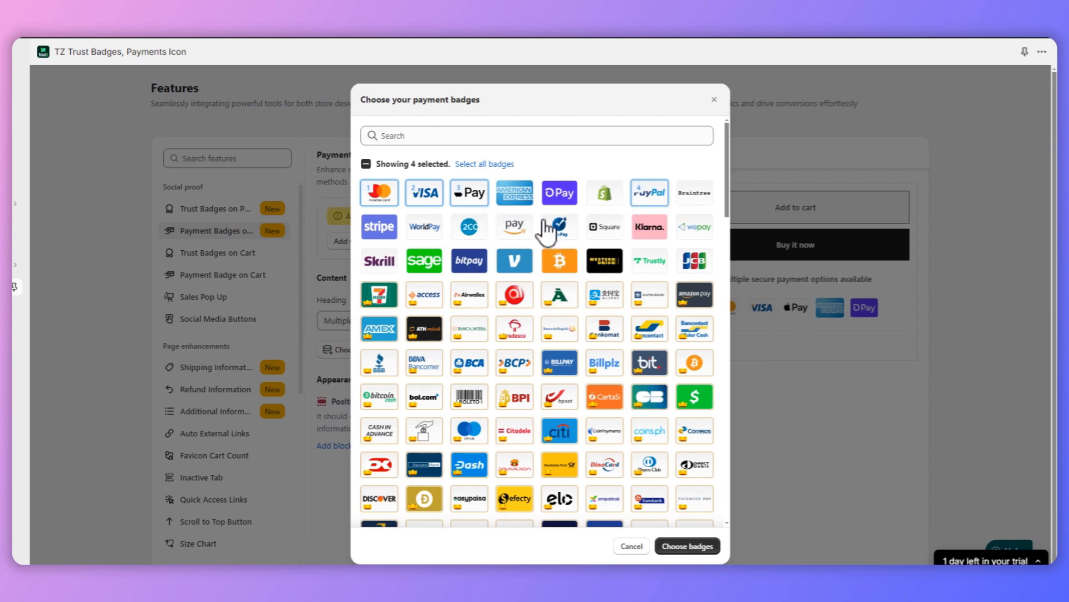
{"action": "left_click", "coordinate": [486, 196]}
{"action": "left_click", "coordinate": [514, 193]}
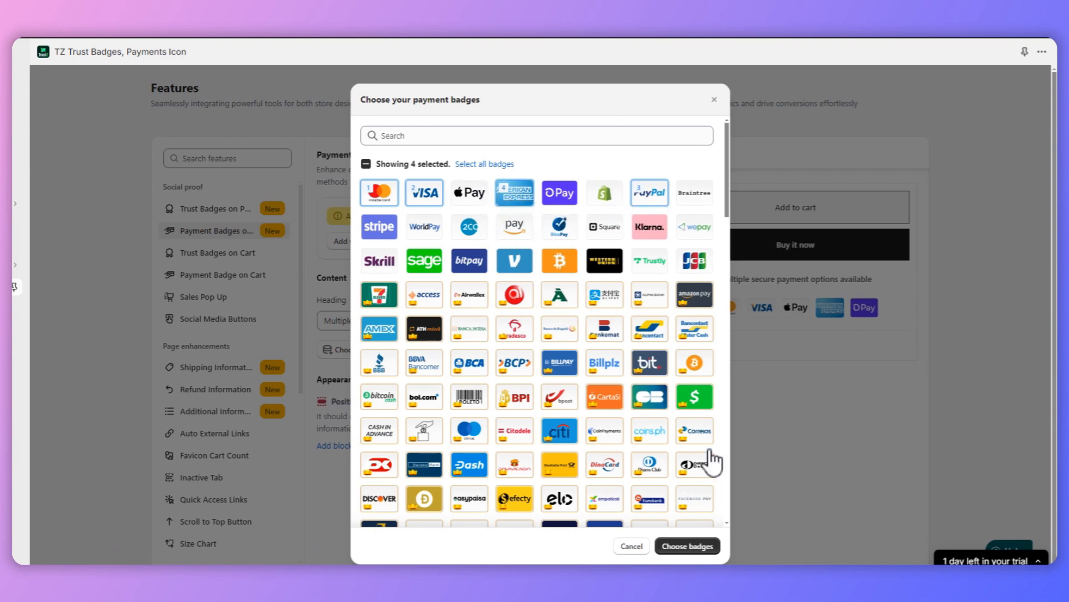
{"action": "left_click", "coordinate": [687, 546]}
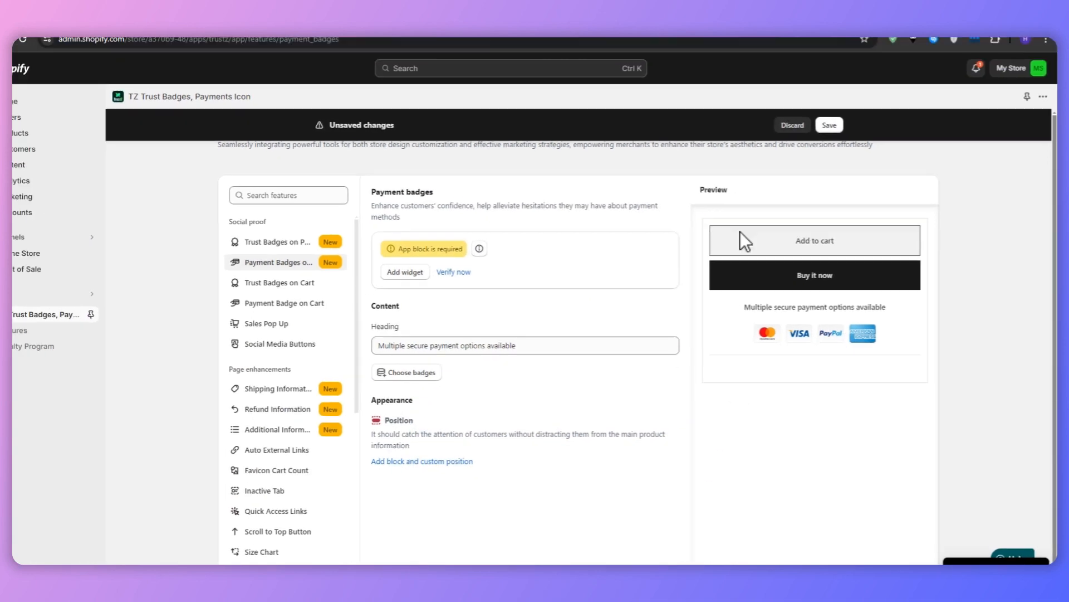
Step: Delete the Payment Badge block from the product page in the theme editor and return to the app's payment badge settings
{"action": "left_click", "coordinate": [657, 34]}
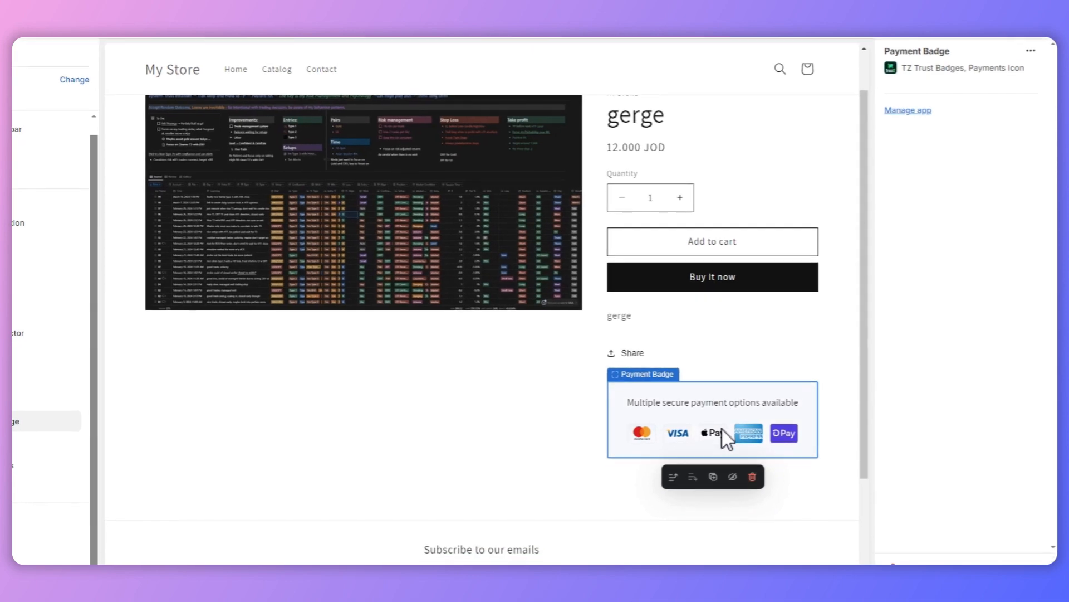
{"action": "left_click", "coordinate": [768, 516]}
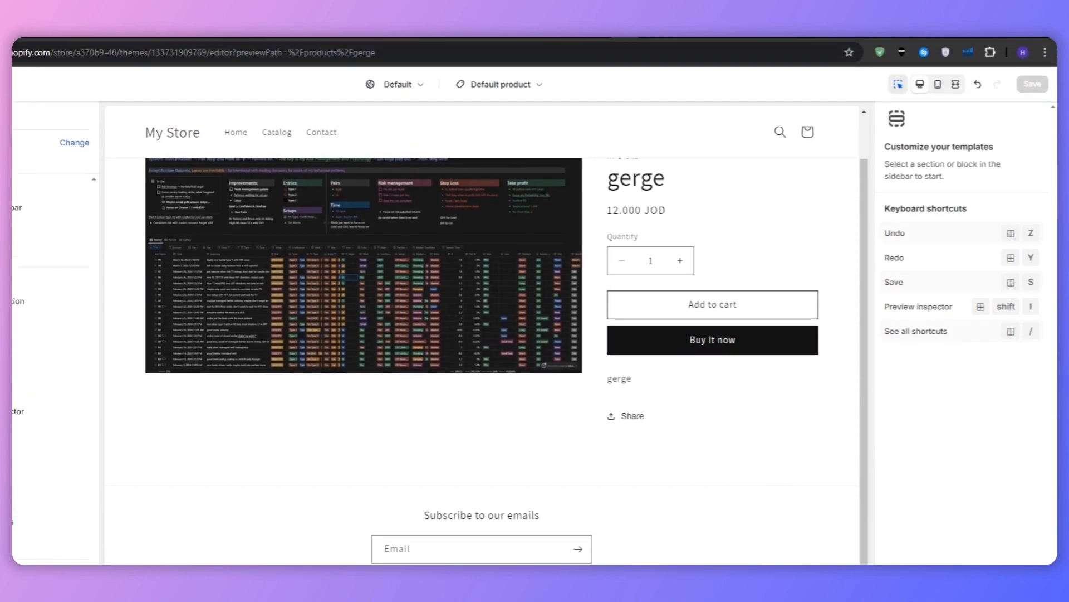
{"action": "left_click", "coordinate": [603, 39]}
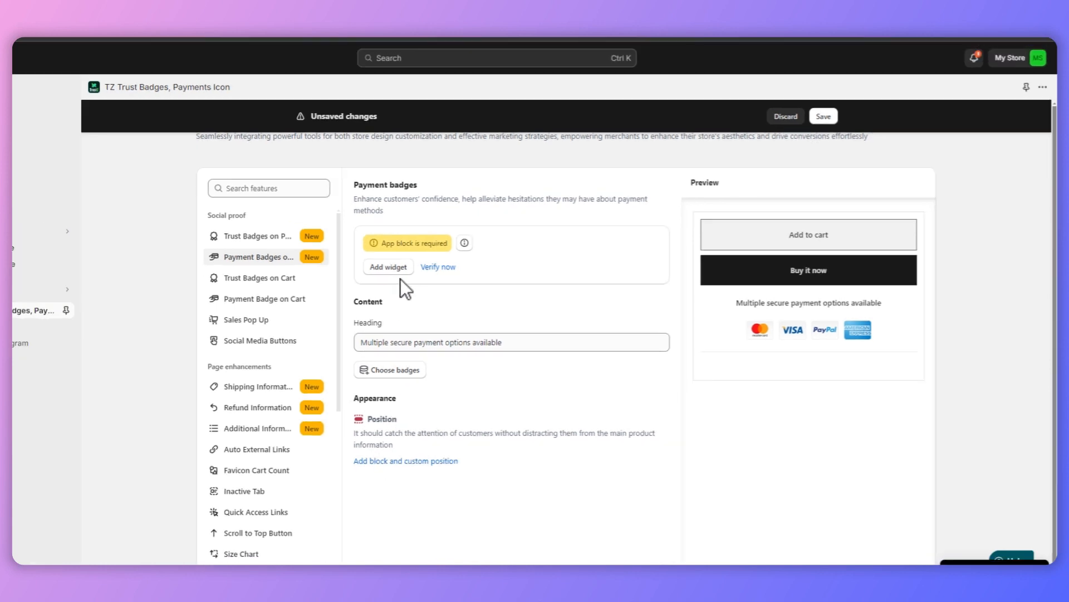
Step: Add the Payment Badge widget to the product page again, consult the custom position instructions and go to the theme editor
{"action": "left_click", "coordinate": [358, 261]}
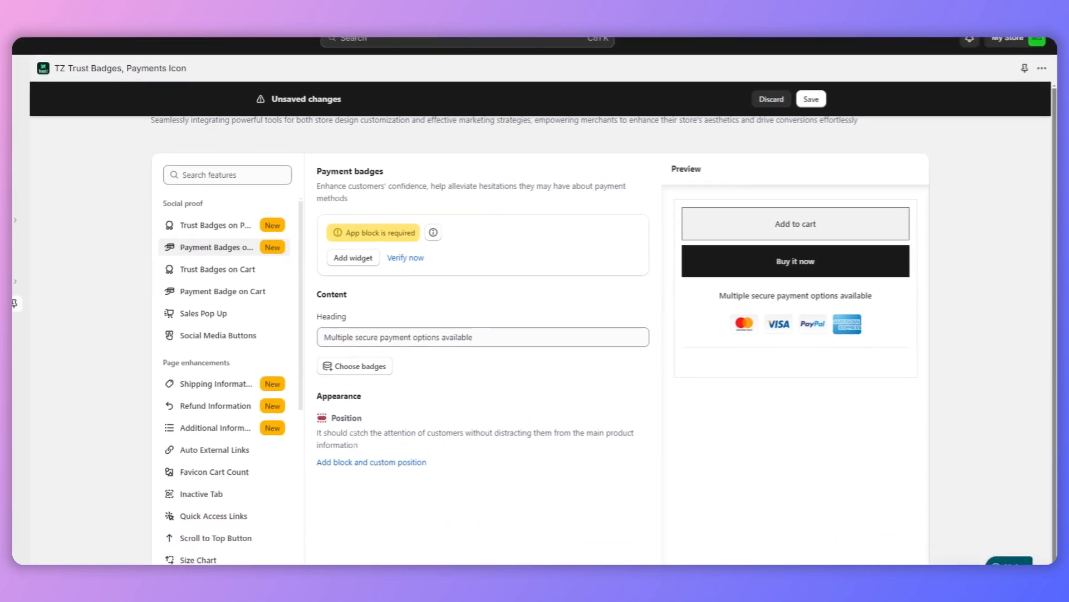
{"action": "left_click", "coordinate": [411, 468]}
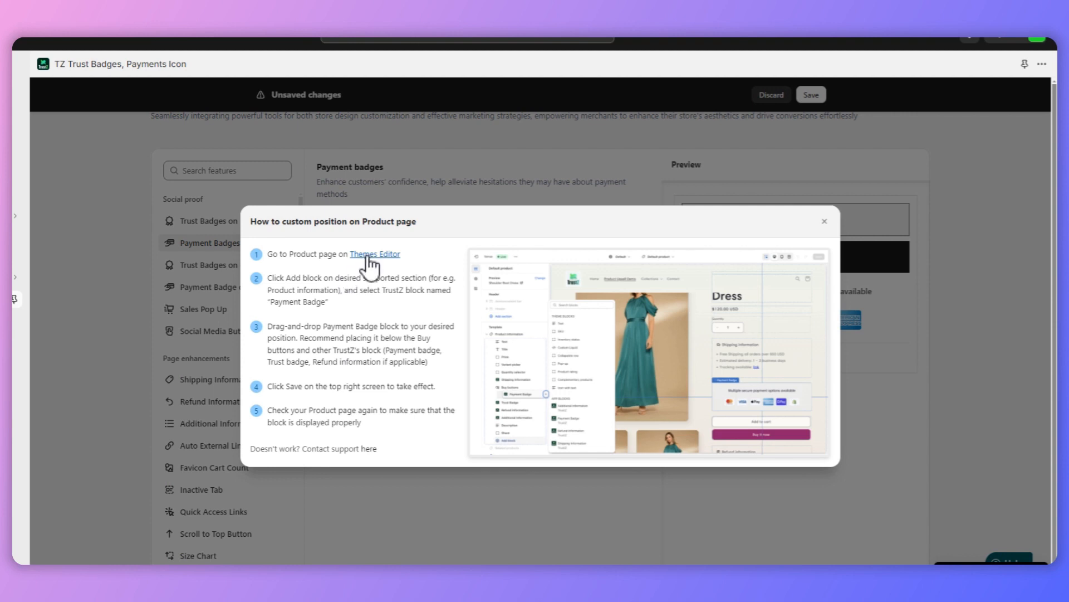
{"action": "left_click", "coordinate": [369, 255]}
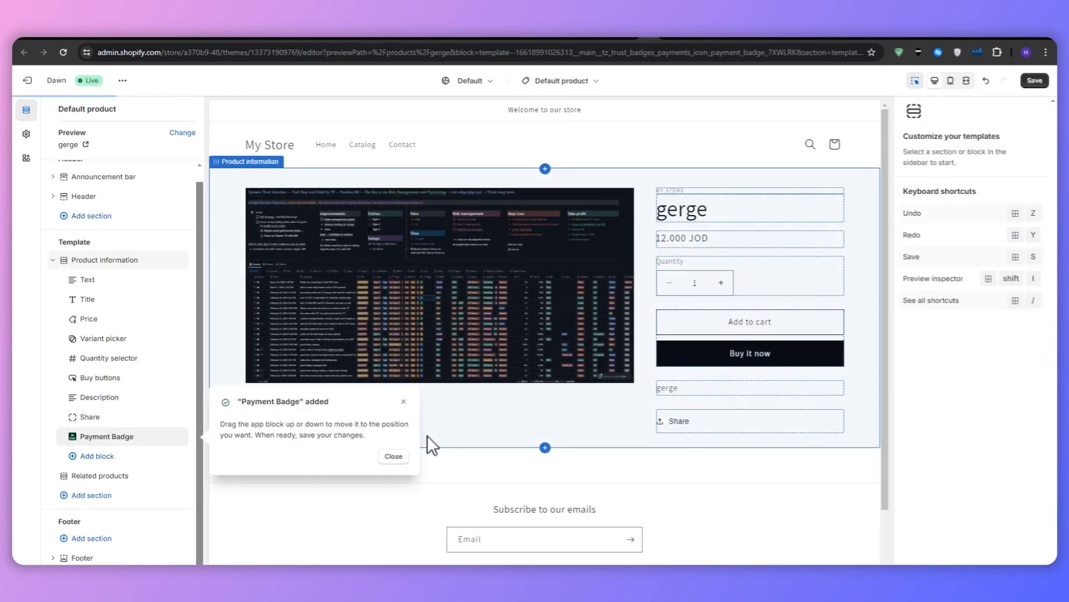
{"action": "left_click", "coordinate": [394, 456]}
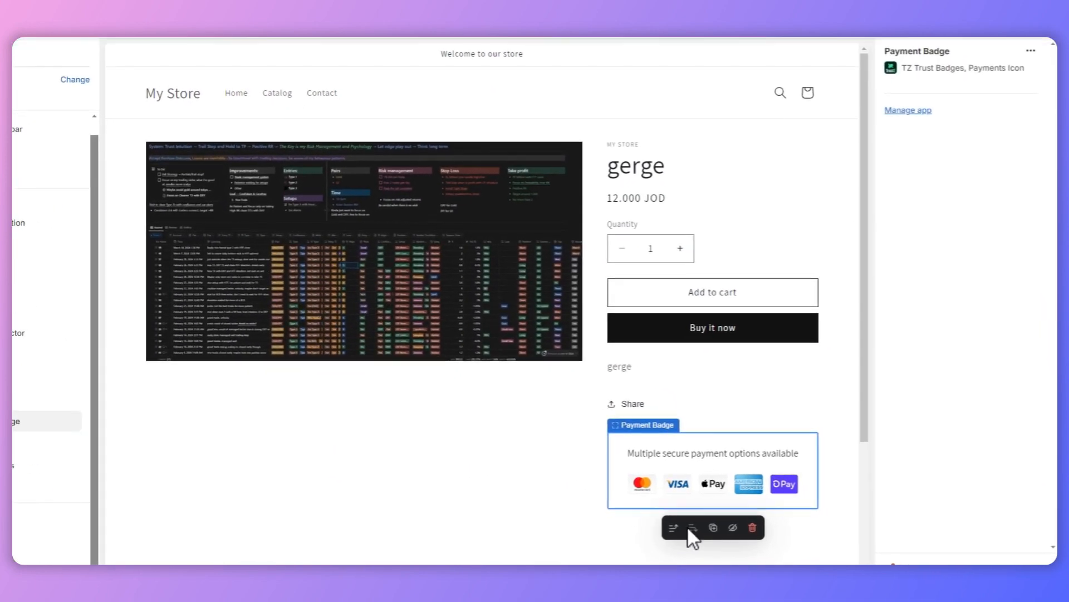
Step: Move the Payment Badge block up above the share link and product description, directly below the buy buttons
{"action": "left_click", "coordinate": [675, 529]}
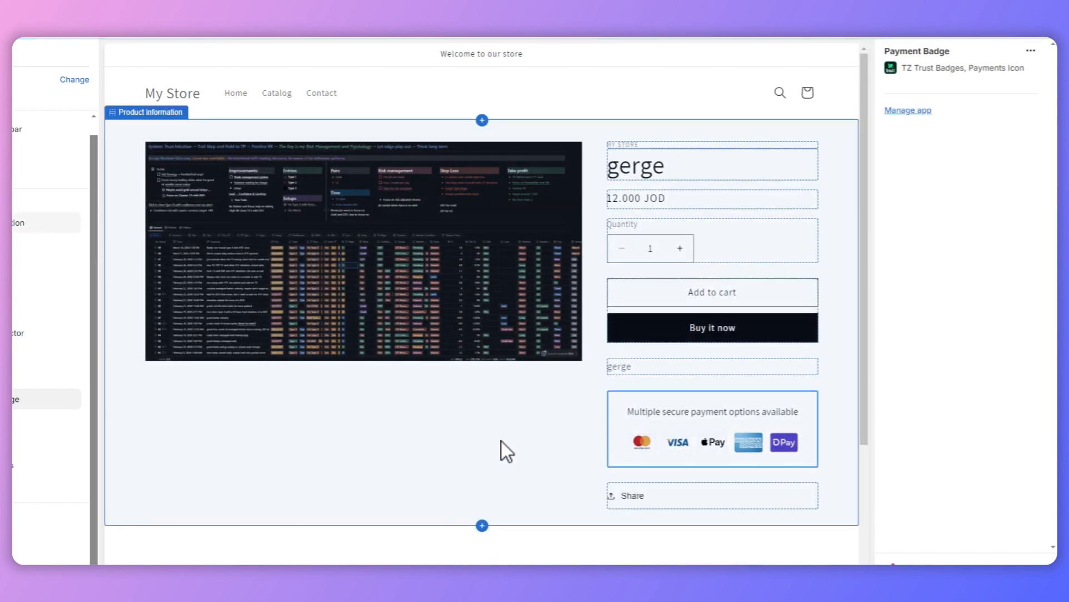
{"action": "mouse_move", "coordinate": [657, 443]}
{"action": "left_click", "coordinate": [672, 486]}
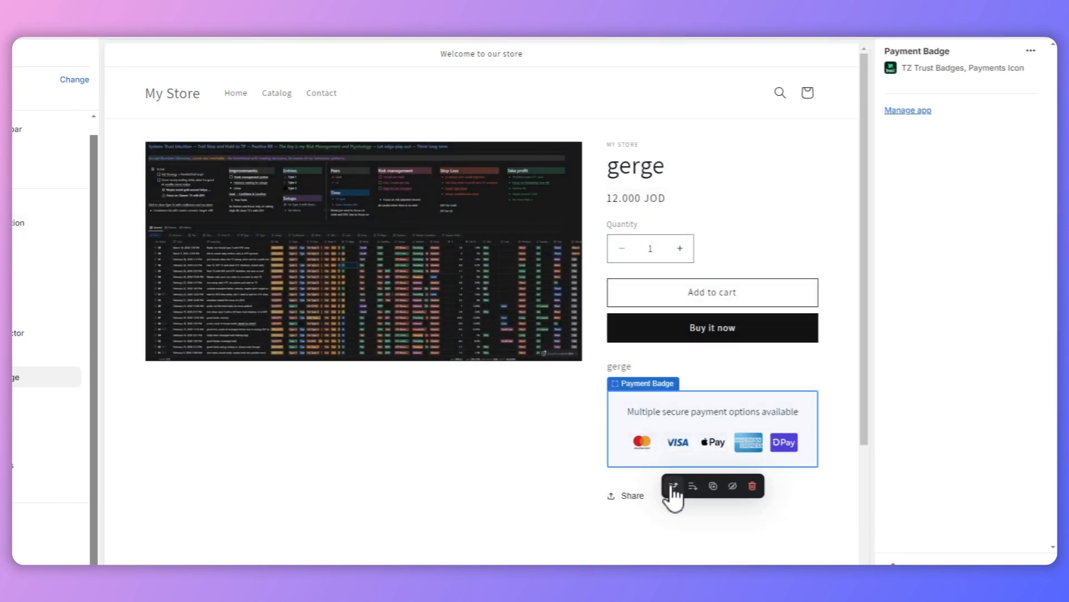
Step: Switch the product page preview to mobile view and check how the payment badges are displayed there
{"action": "left_click", "coordinate": [497, 440]}
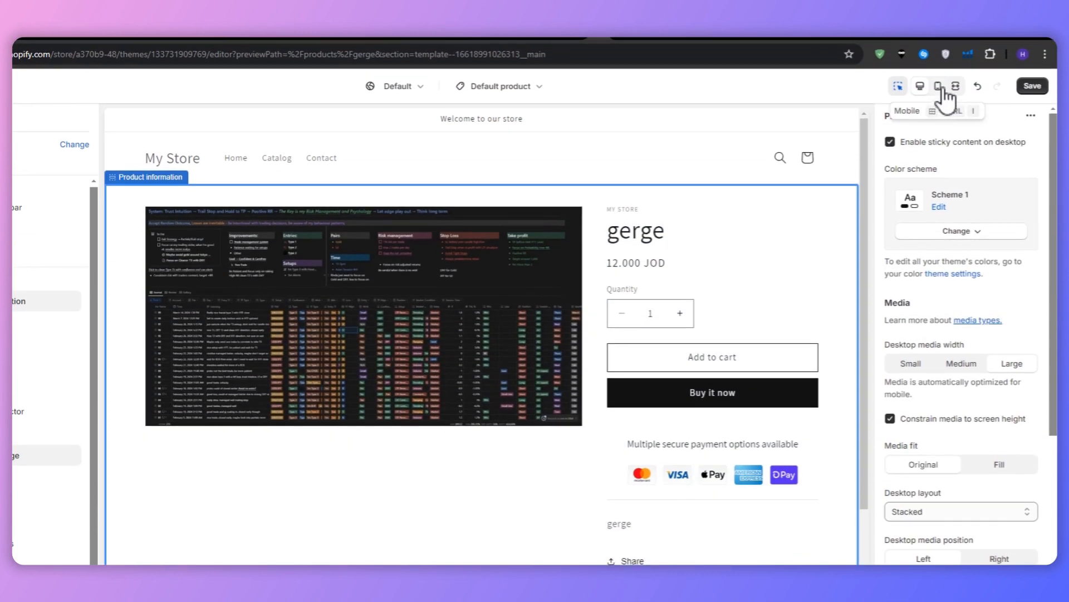
{"action": "left_click", "coordinate": [940, 87]}
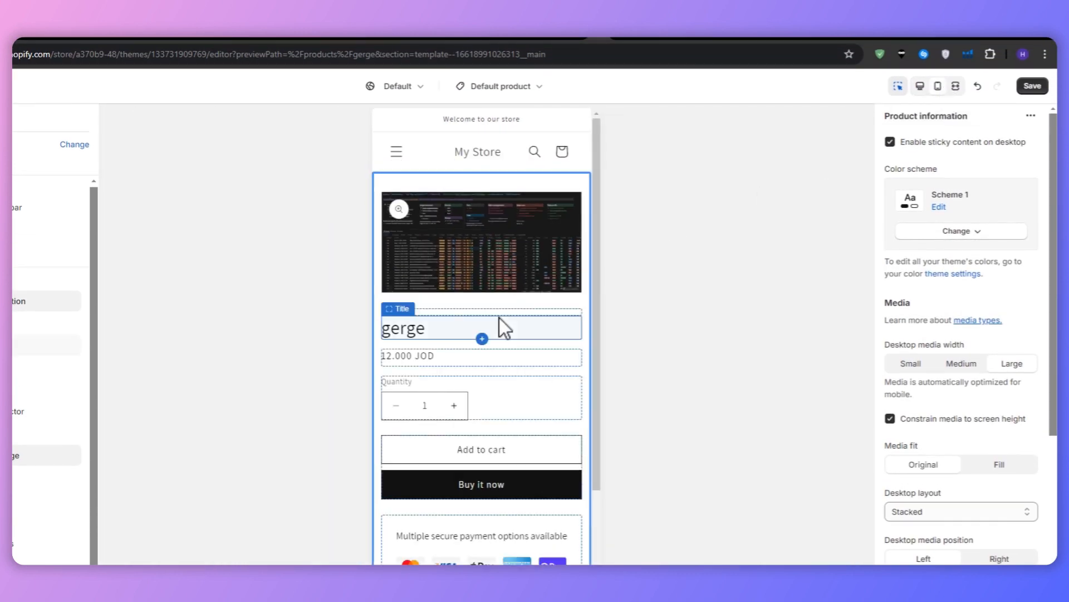
{"action": "scroll", "coordinate": [503, 303], "scroll_direction": "down", "scroll_amount": 3}
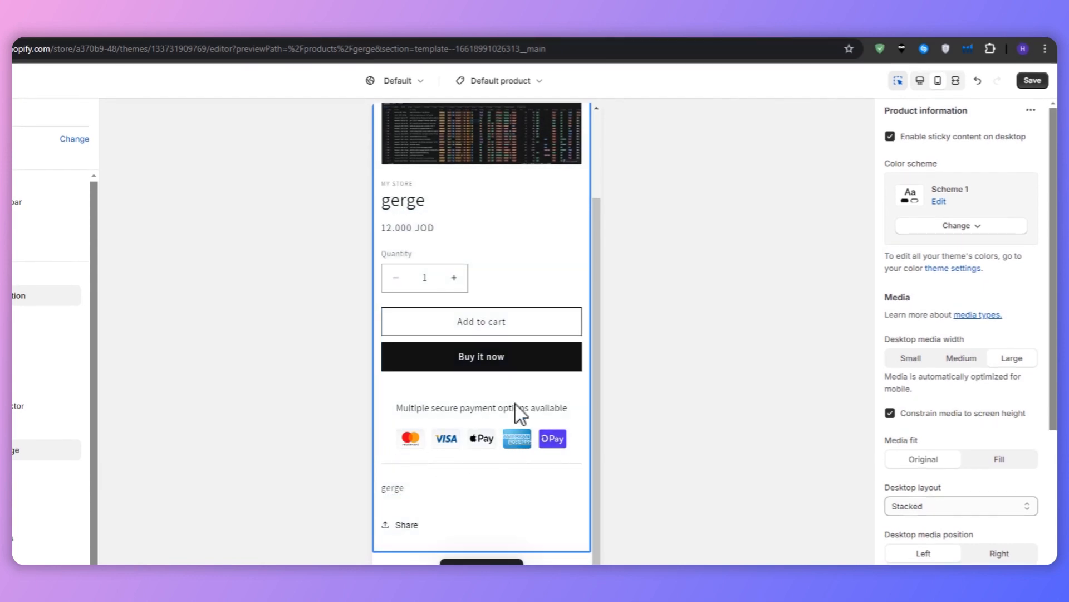
Step: Compare how the payment badges display in the mobile and desktop previews, and leave the product page in desktop view
{"action": "scroll", "coordinate": [490, 379], "scroll_direction": "up", "scroll_amount": 3}
{"action": "scroll", "coordinate": [469, 385], "scroll_direction": "down", "scroll_amount": 1}
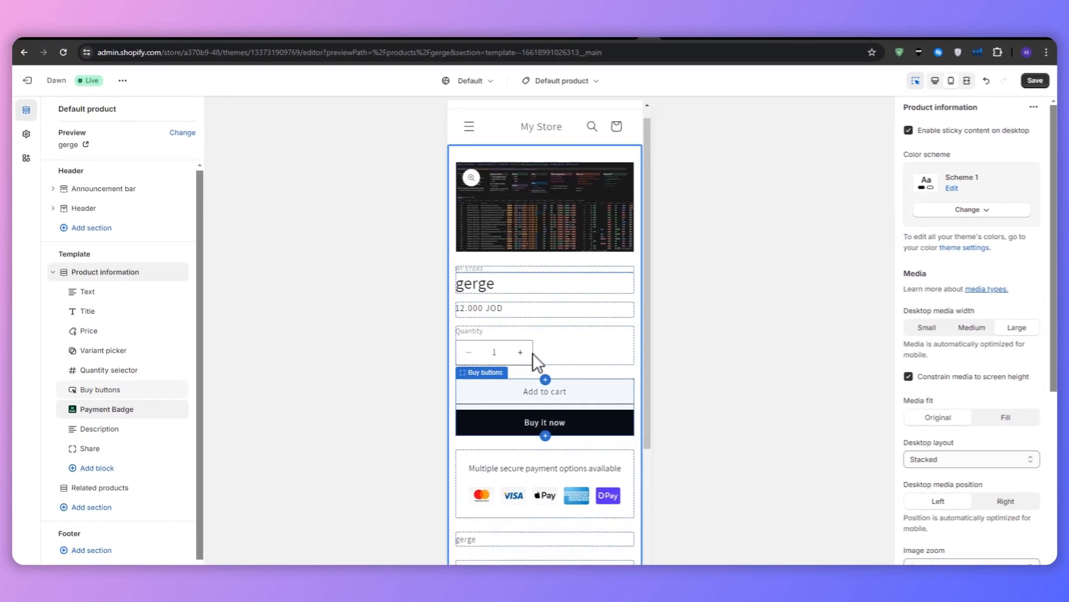
{"action": "scroll", "coordinate": [533, 357], "scroll_direction": "down", "scroll_amount": 3}
{"action": "scroll", "coordinate": [532, 359], "scroll_direction": "up", "scroll_amount": 4}
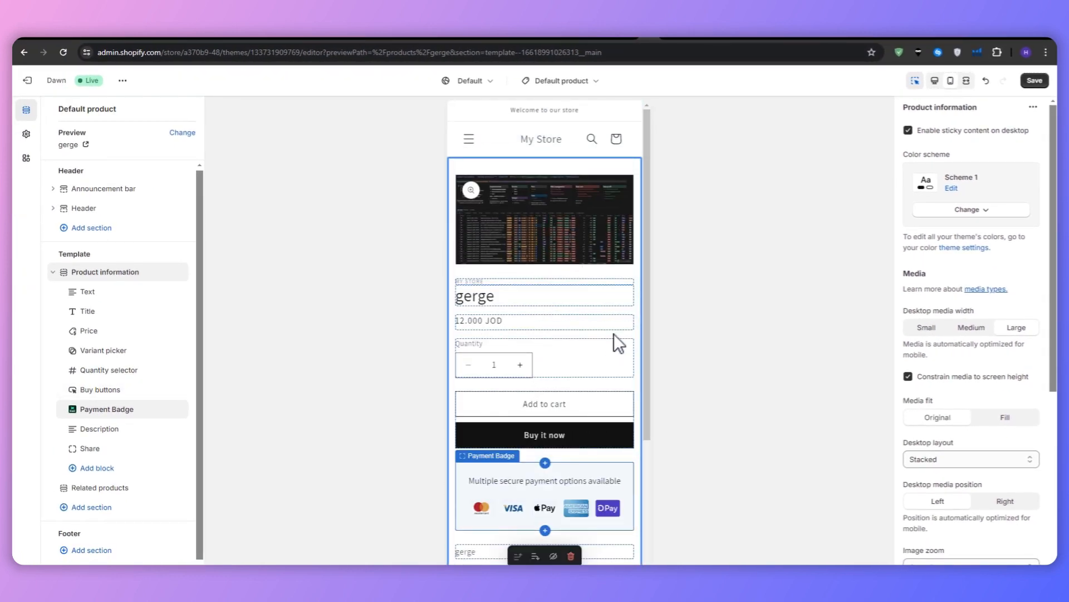
{"action": "left_click", "coordinate": [934, 80]}
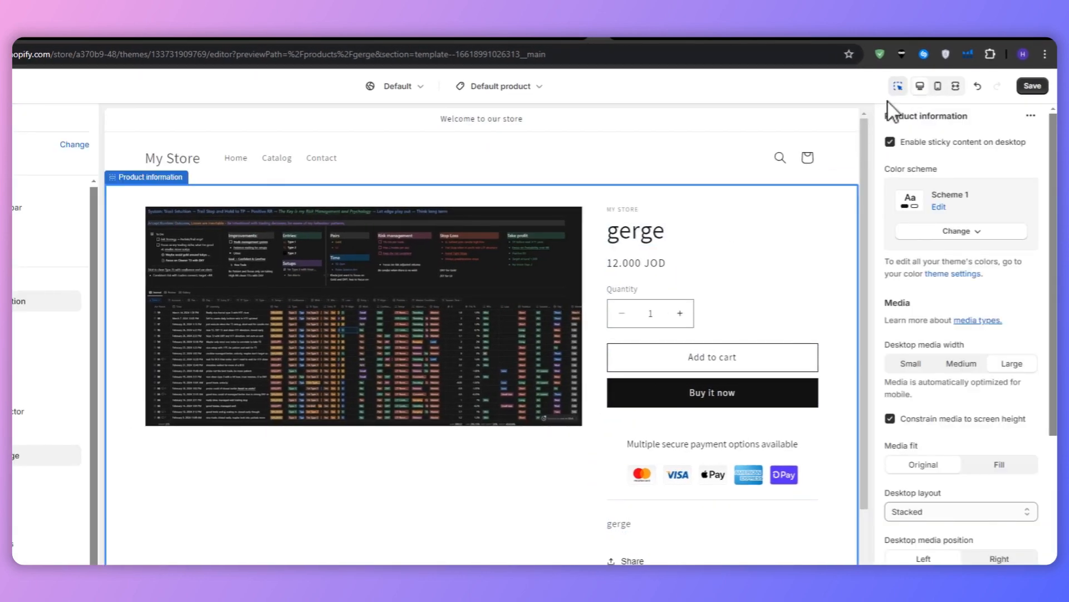
{"action": "left_click", "coordinate": [938, 86]}
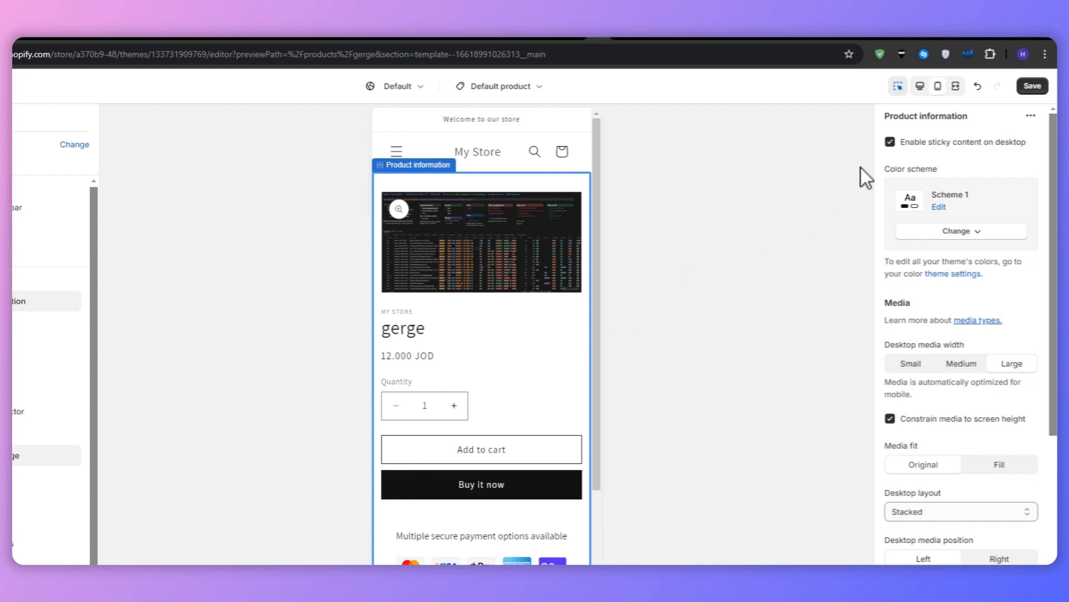
{"action": "left_click", "coordinate": [920, 87]}
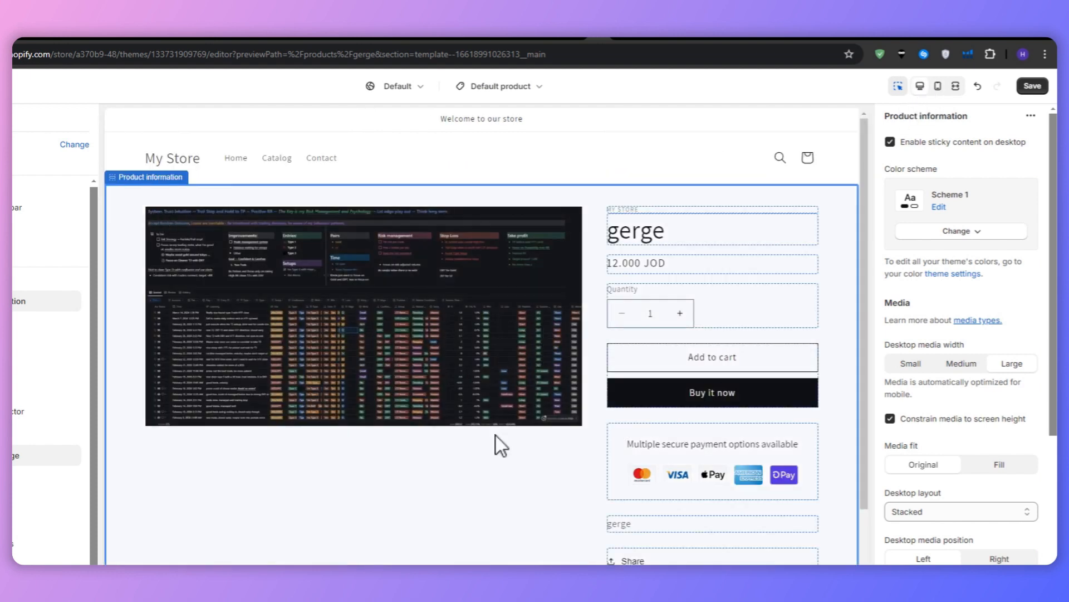
Step: Dismiss the notice about the added Payment Badge in the other theme editor tab and return to the first editor tab
{"action": "left_click", "coordinate": [46, 543]}
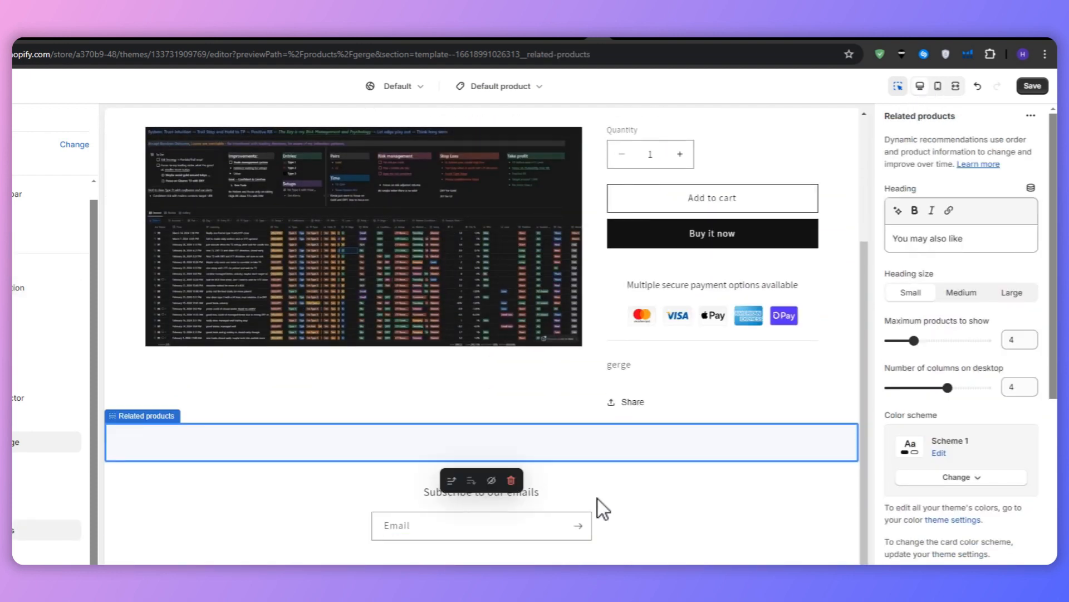
{"action": "left_click", "coordinate": [631, 38]}
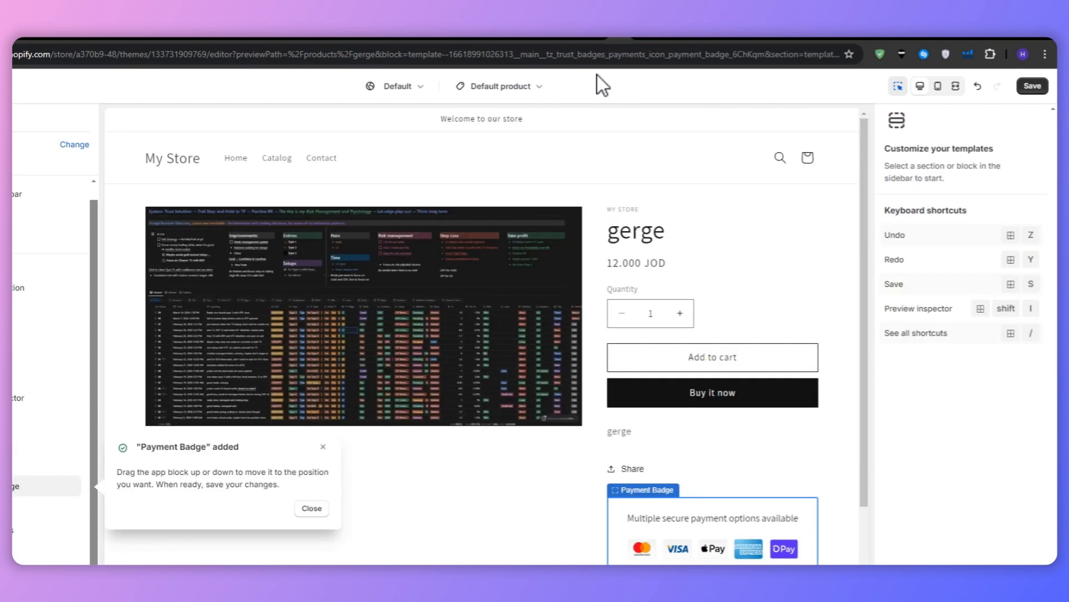
{"action": "left_click", "coordinate": [312, 508]}
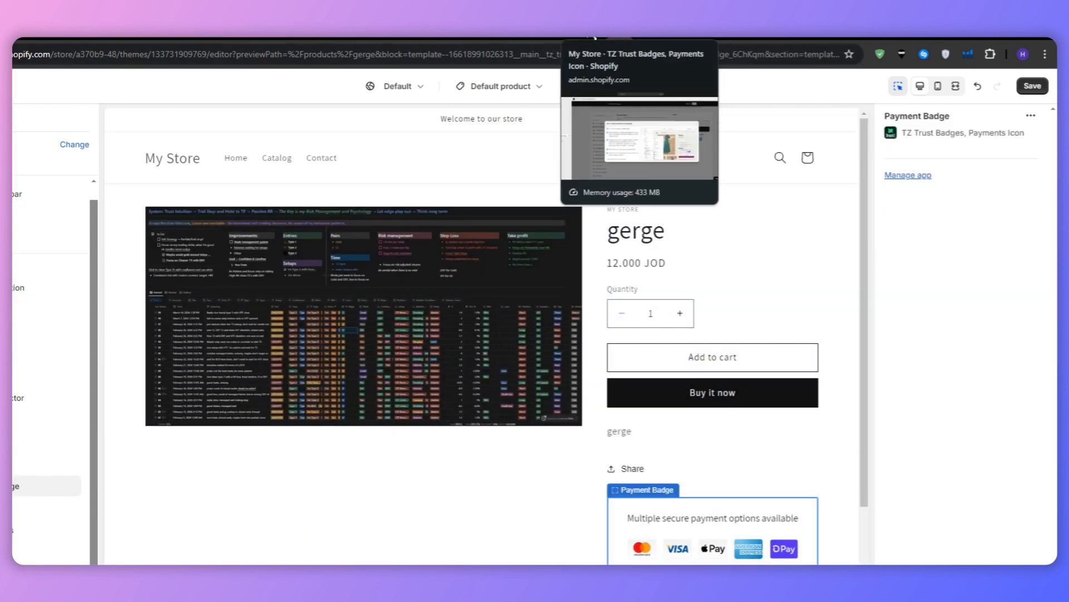
{"action": "left_click", "coordinate": [598, 28]}
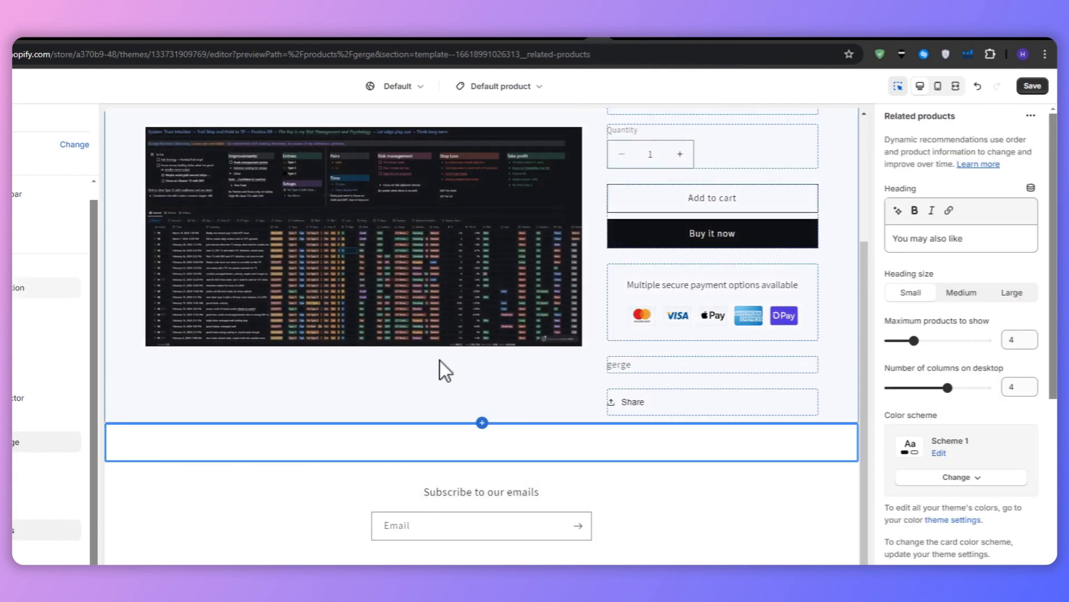
Step: Close the custom position instructions in the TZ Trust Badges app and look at the Trust Badges on Cart feature
{"action": "left_click", "coordinate": [578, 31]}
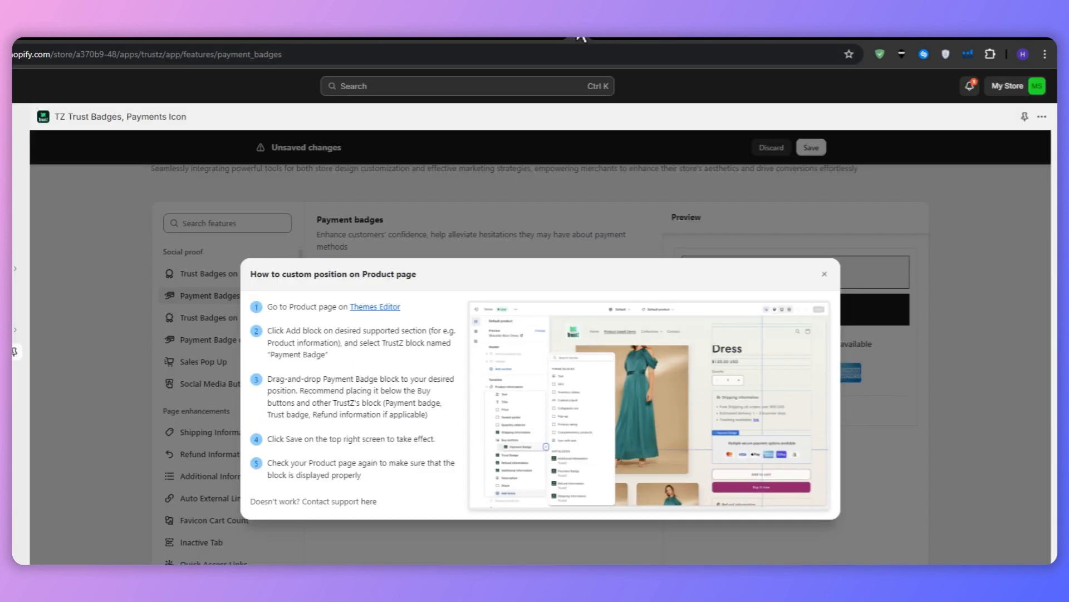
{"action": "left_click", "coordinate": [824, 274]}
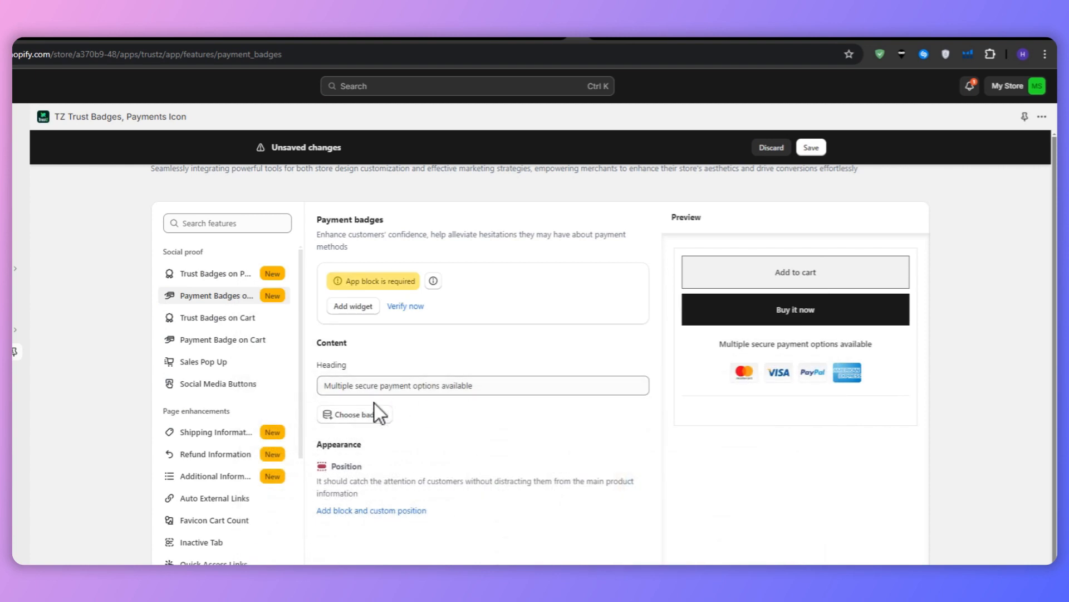
{"action": "left_click", "coordinate": [227, 317]}
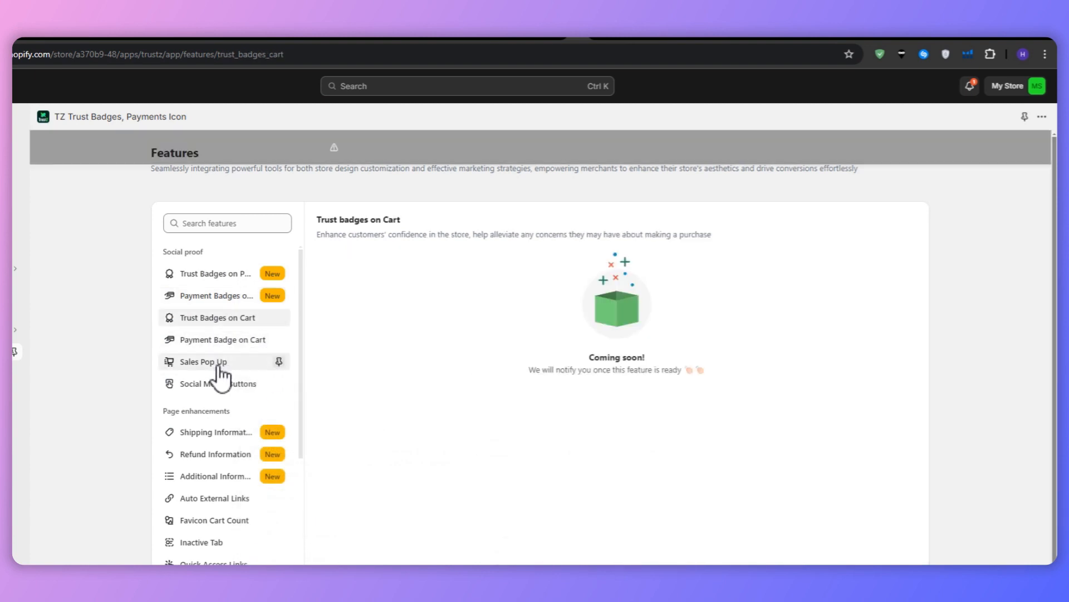
{"action": "left_click", "coordinate": [228, 351]}
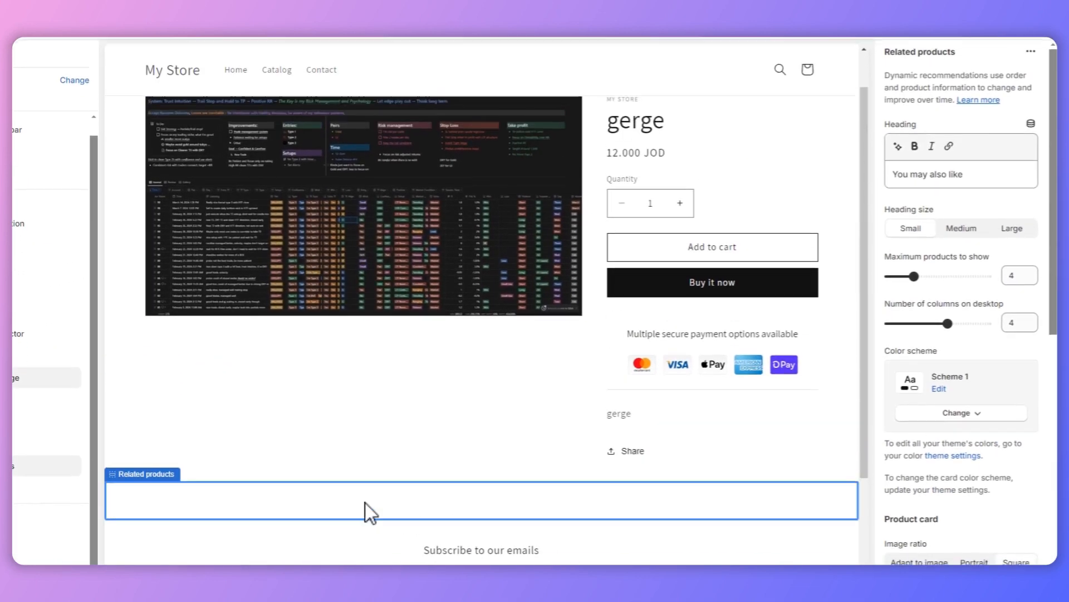
Step: Set the color scheme of the product page's Product information section to Scheme 4 in the theme editor
{"action": "left_click", "coordinate": [343, 432]}
{"action": "left_click", "coordinate": [700, 412]}
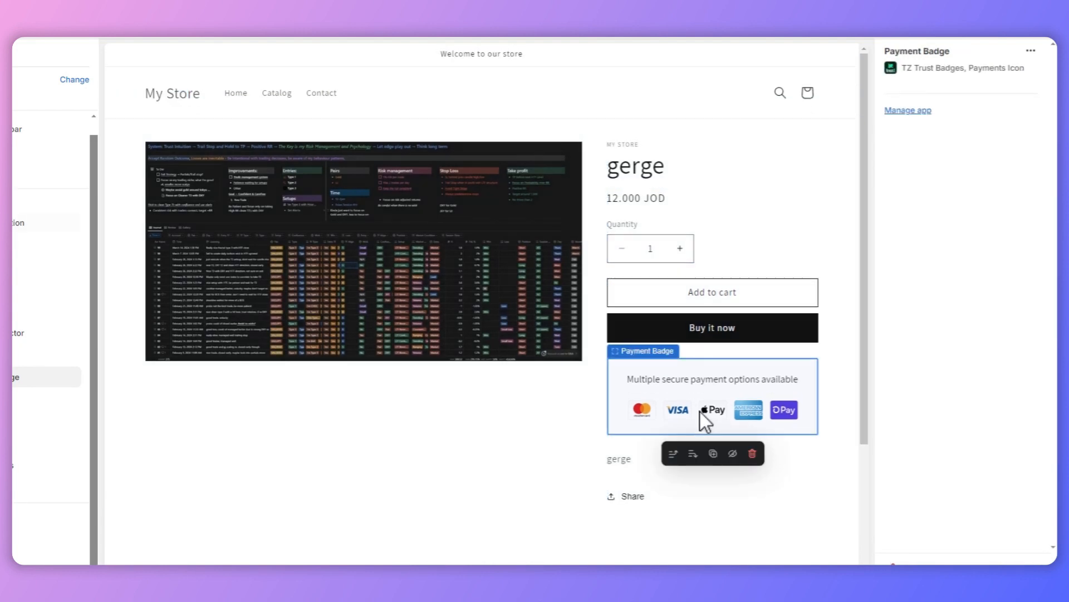
{"action": "left_click", "coordinate": [613, 355]}
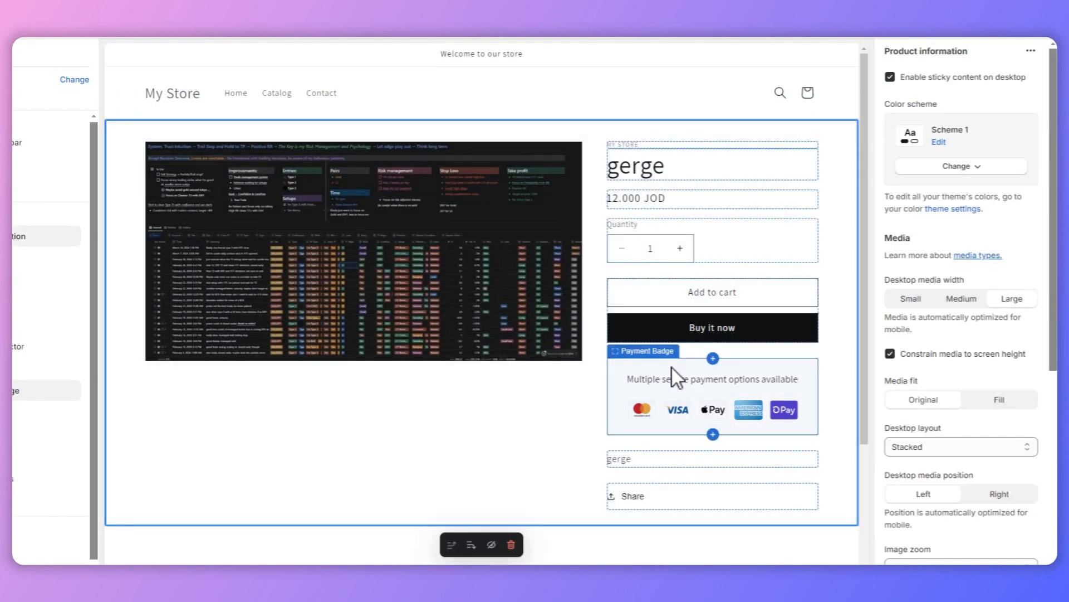
{"action": "left_click", "coordinate": [956, 167]}
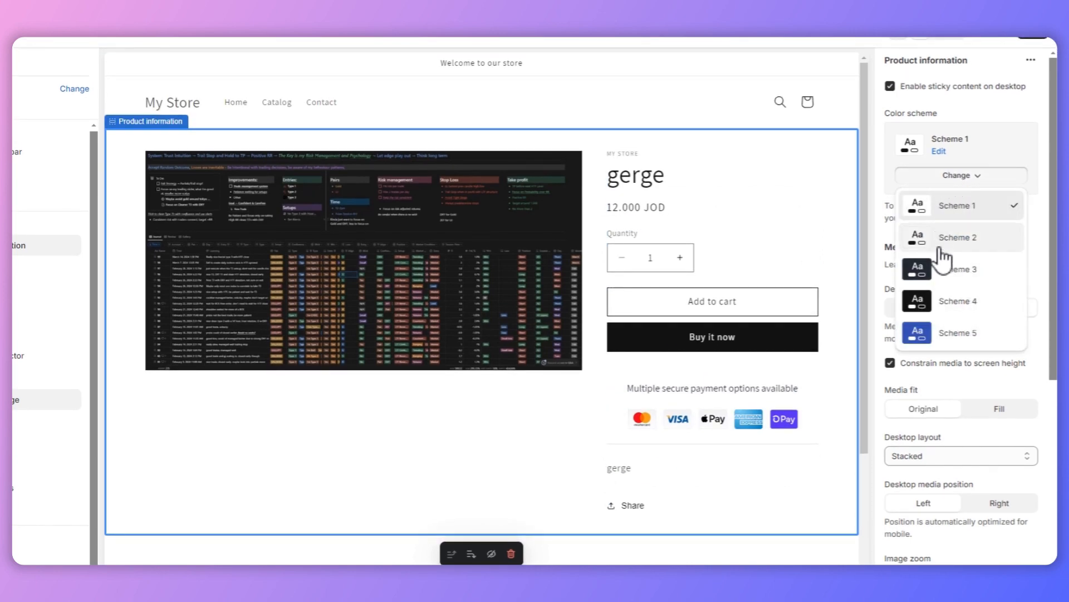
{"action": "left_click", "coordinate": [955, 303]}
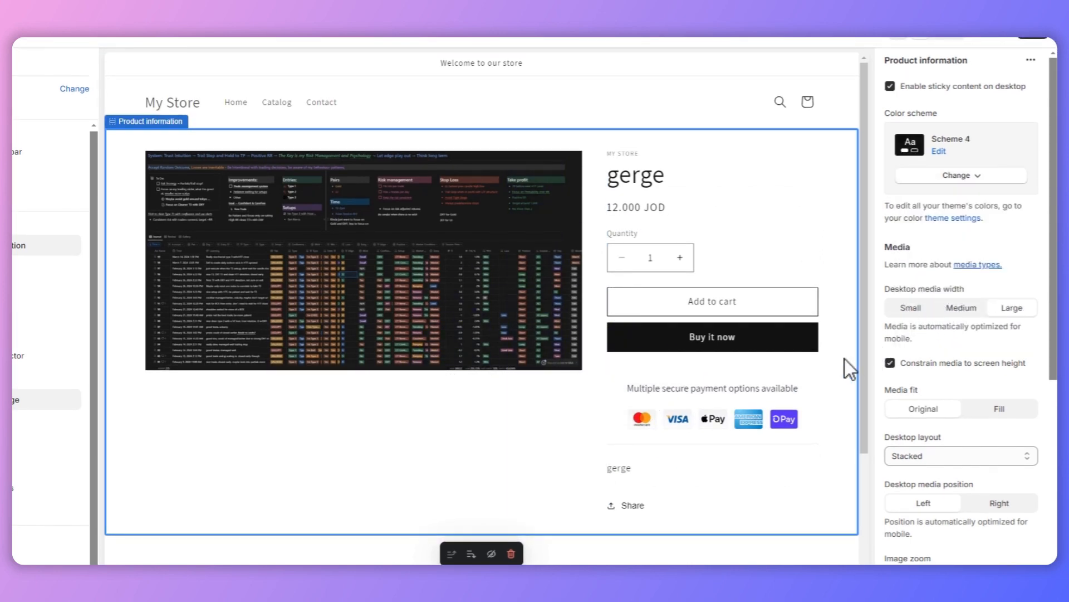